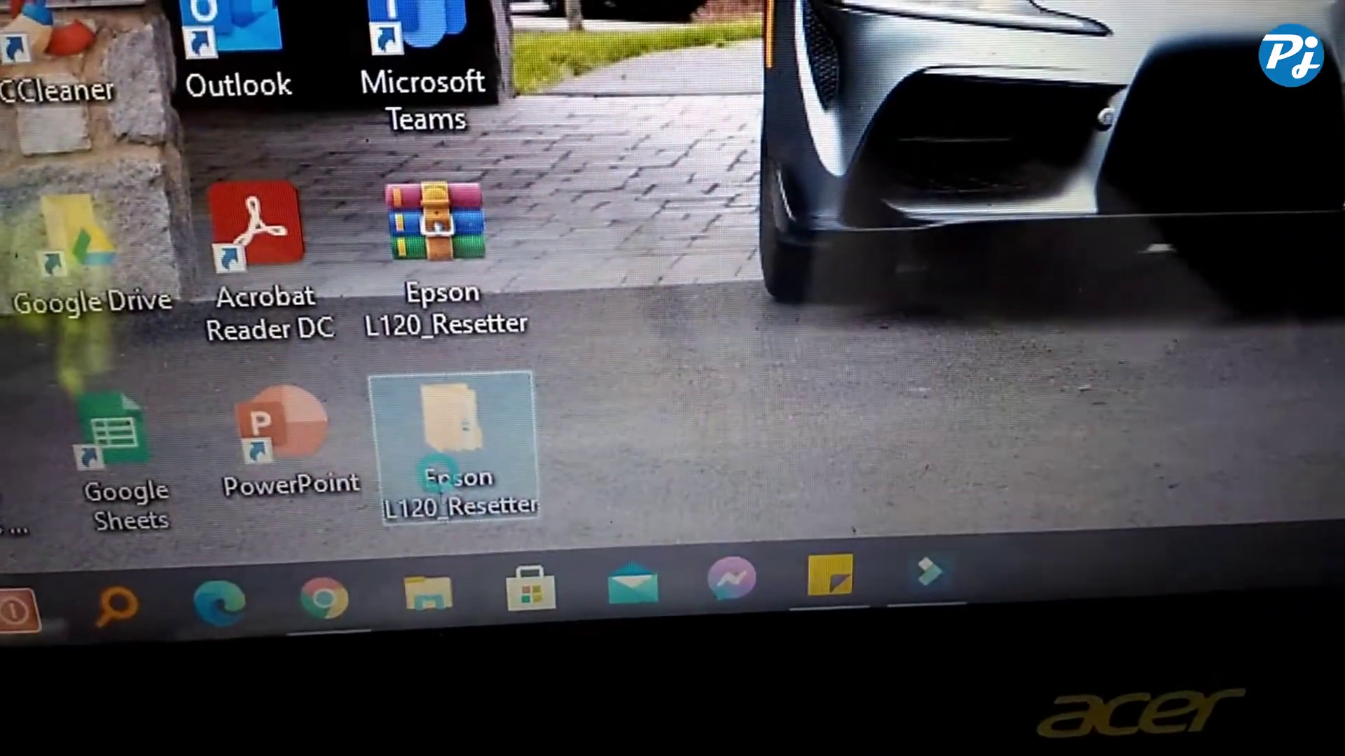
right_click(424, 508)
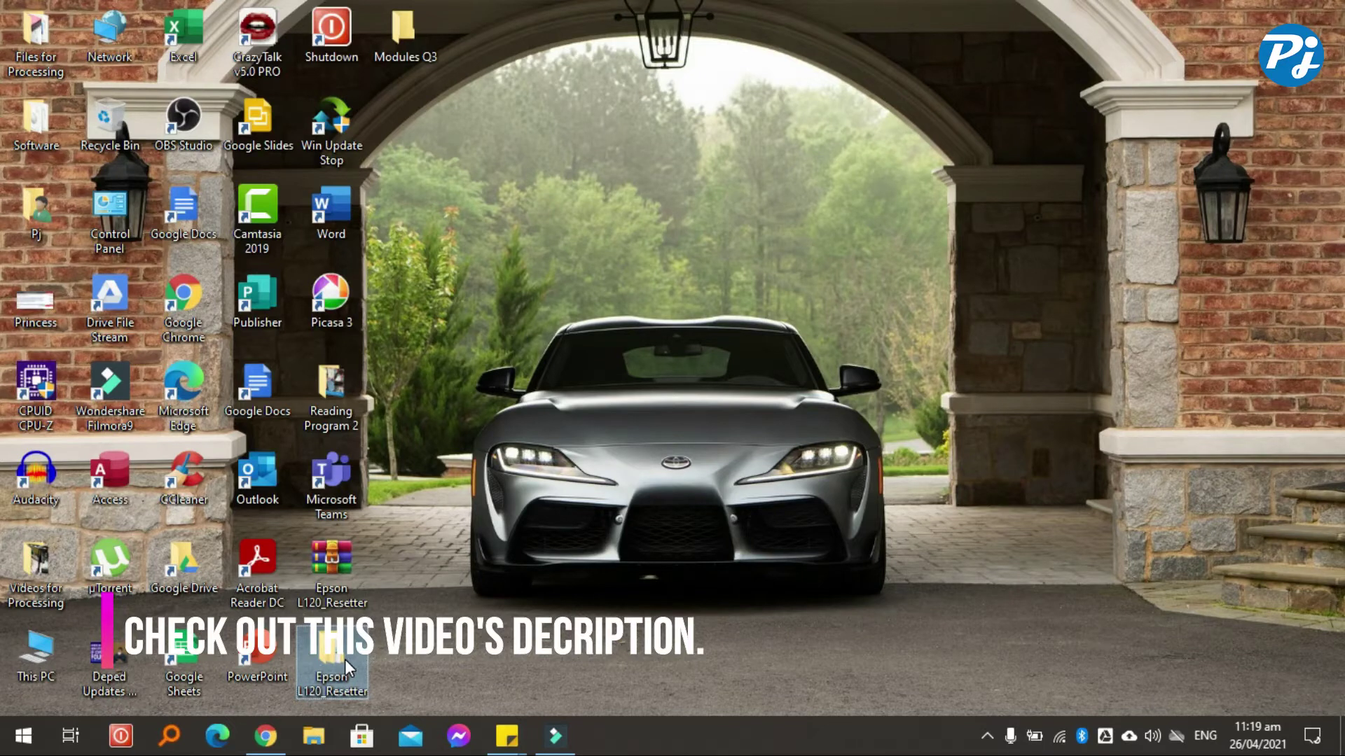
right_click(345, 660)
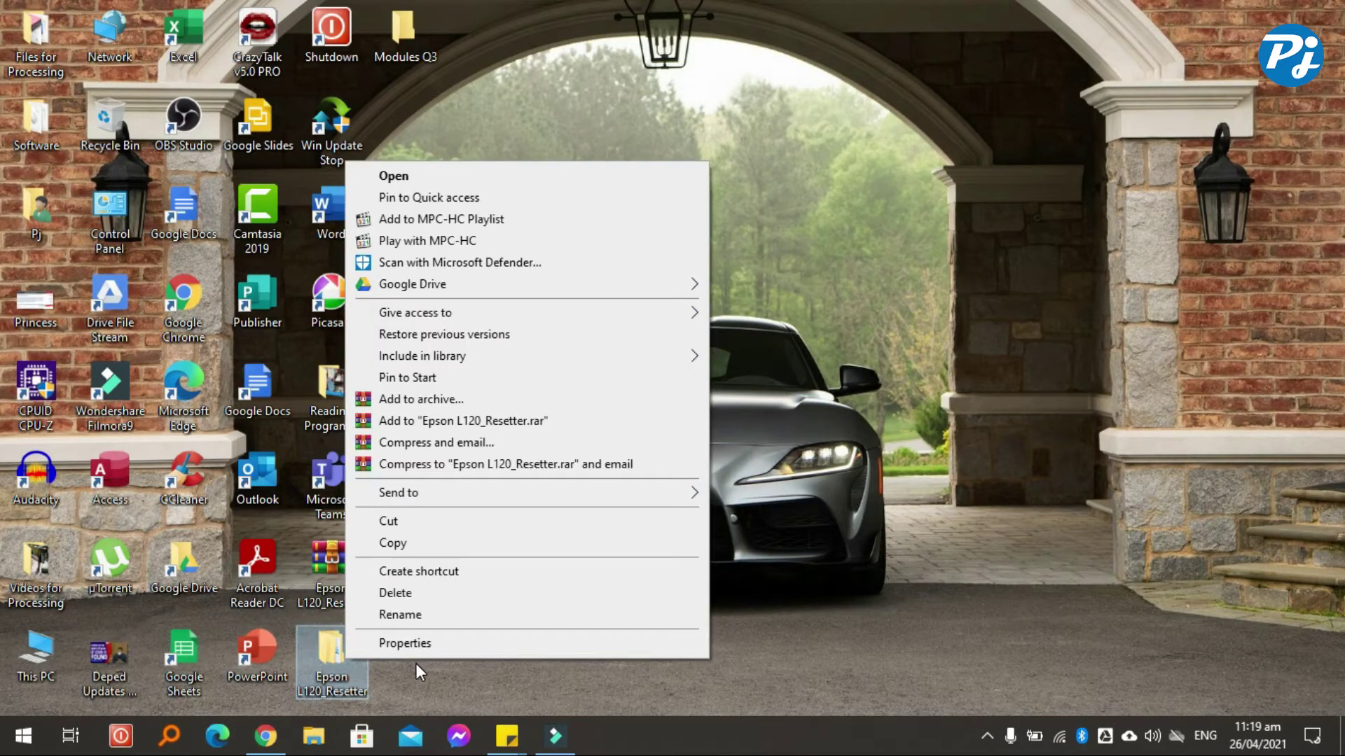
click(400, 682)
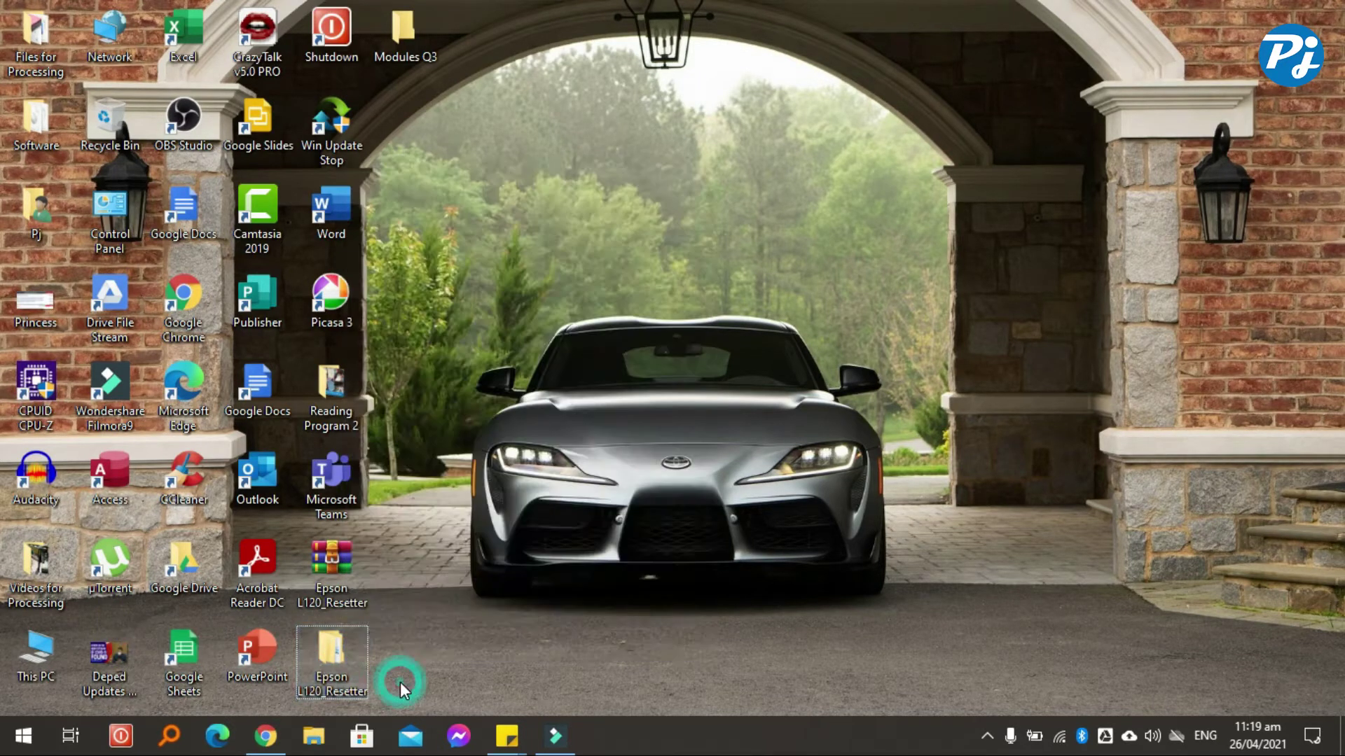
Open the Epson L120_Resetter folder on the desktop and go through Epson L120 to its AdjProg subfolder
right_click(346, 669)
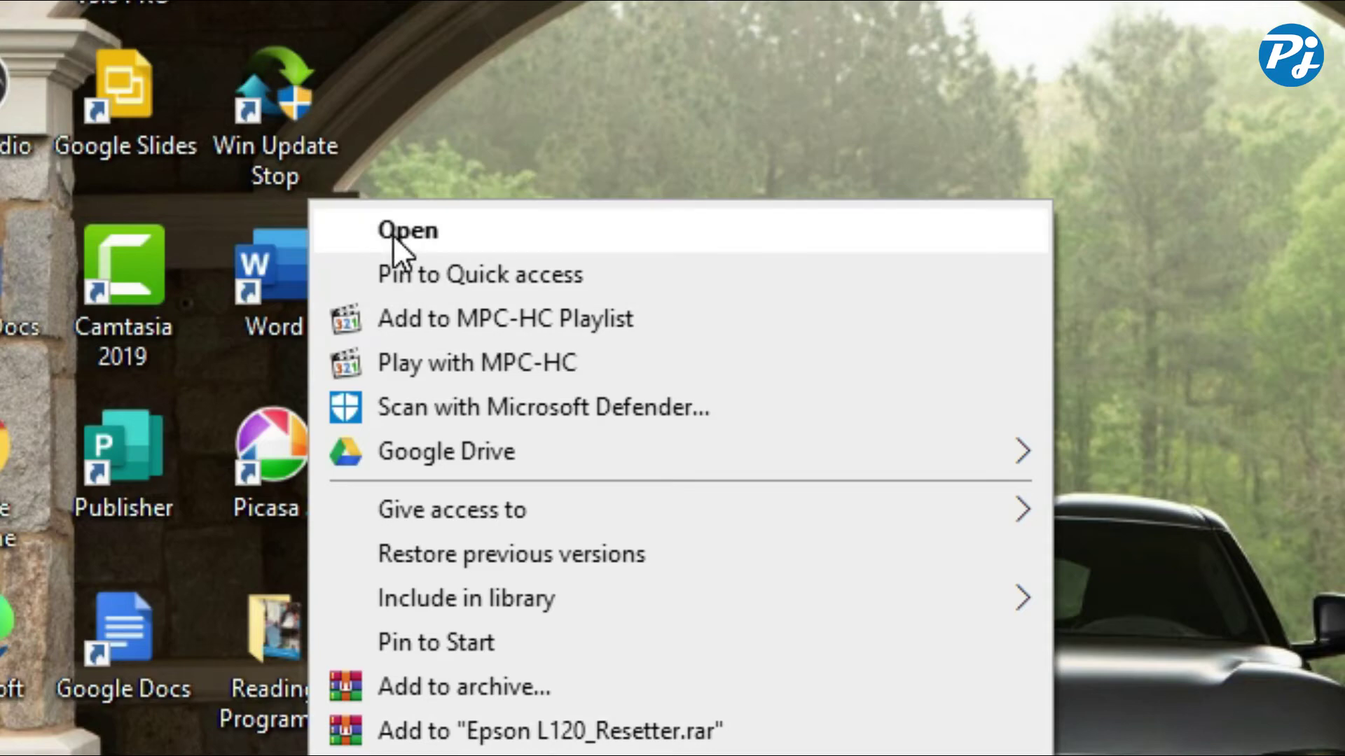
click(390, 189)
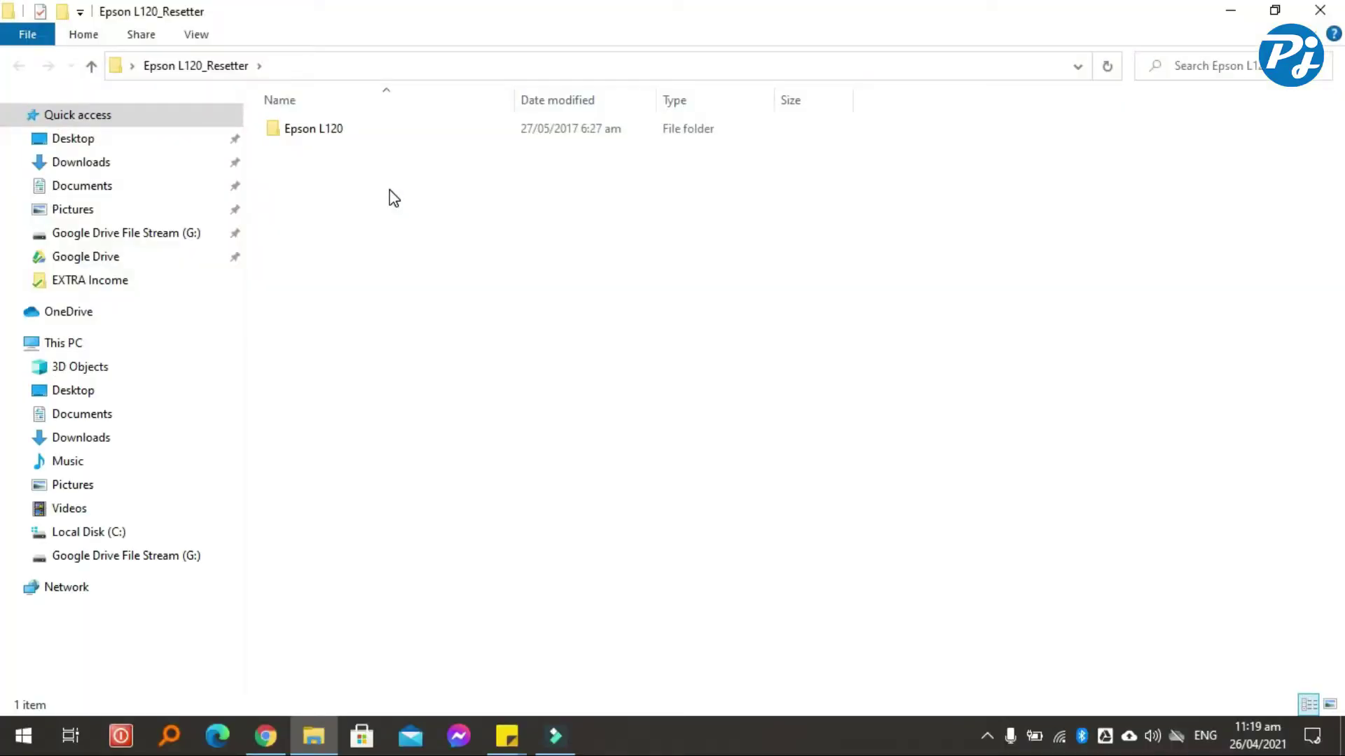
double_click(364, 129)
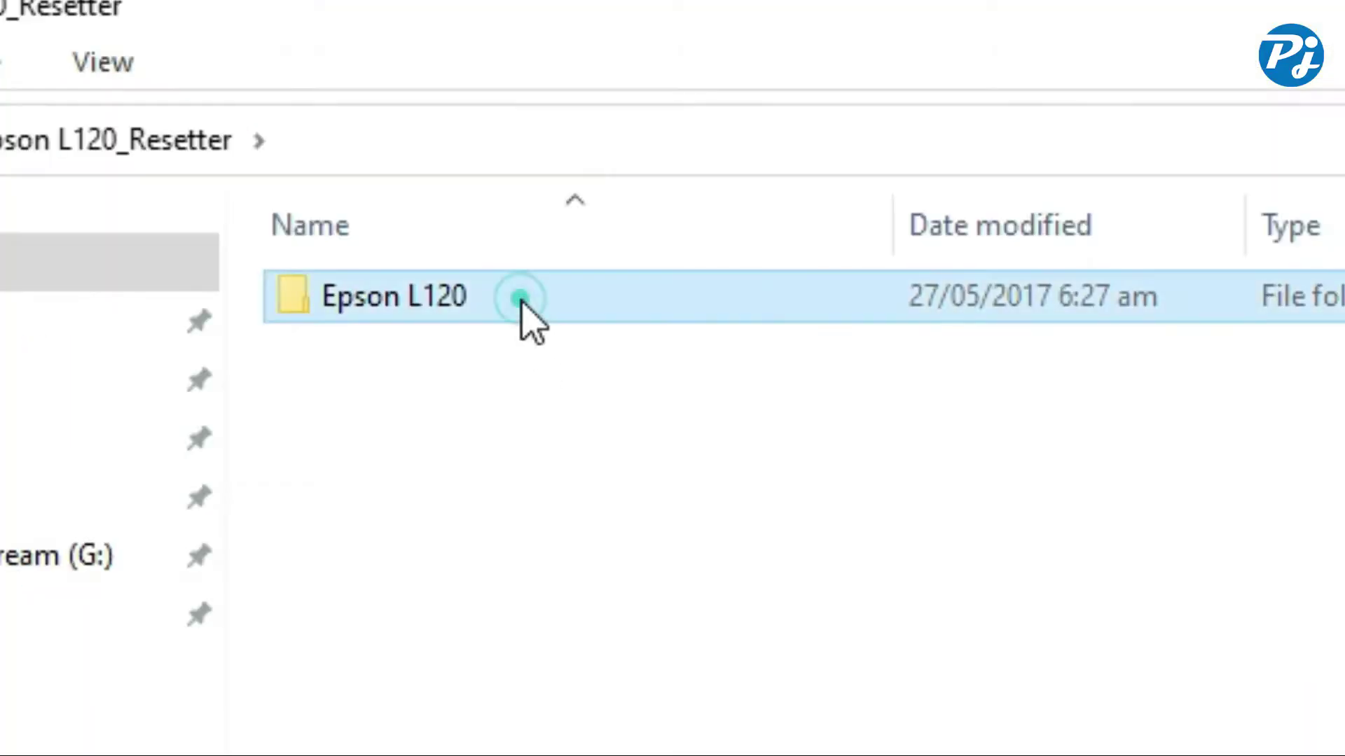
double_click(522, 303)
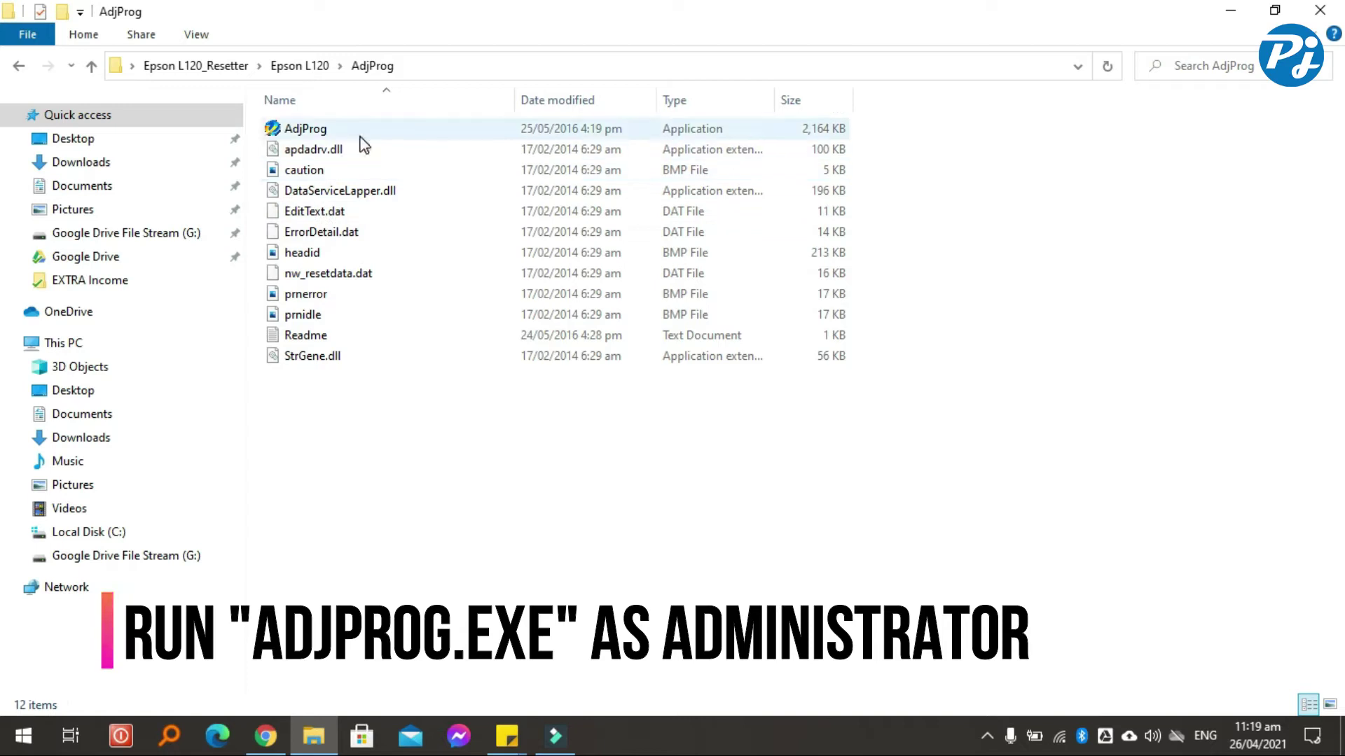
Run the AdjProg application from the AdjProg folder as administrator
click(357, 135)
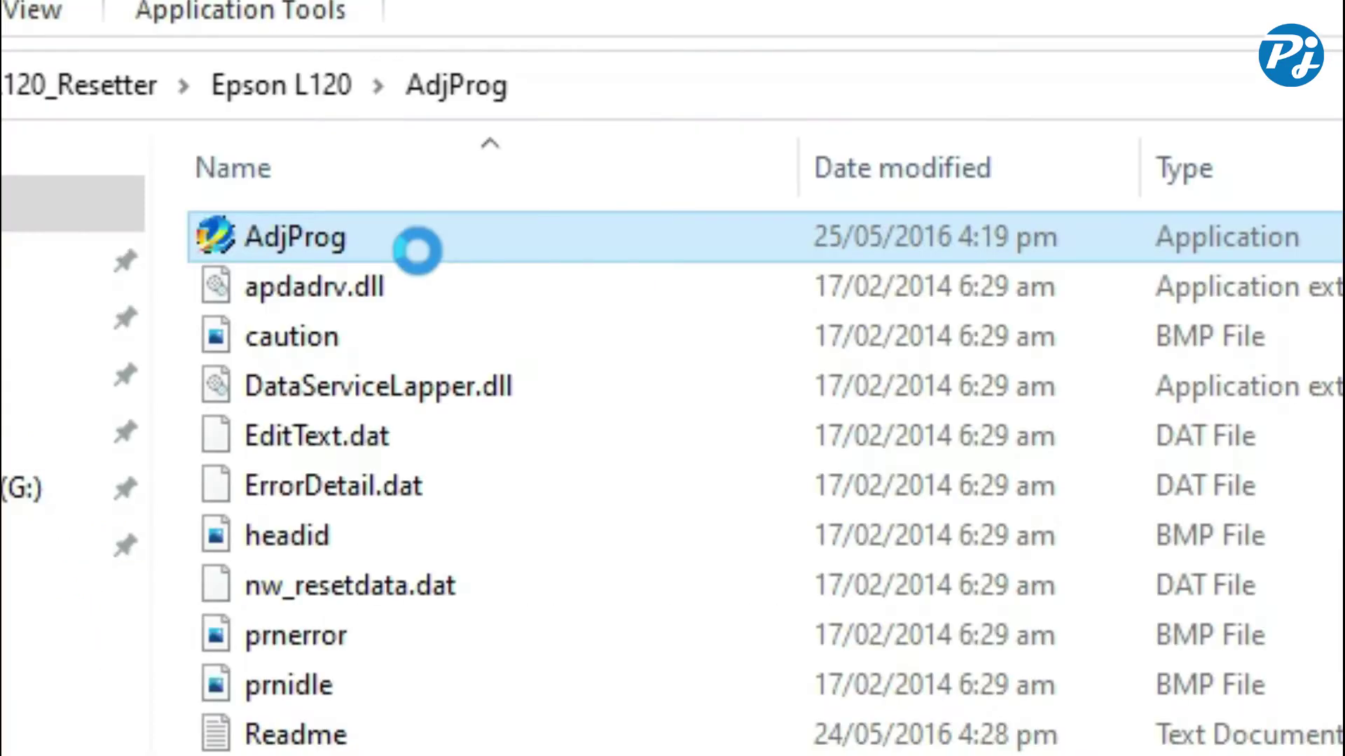
right_click(418, 253)
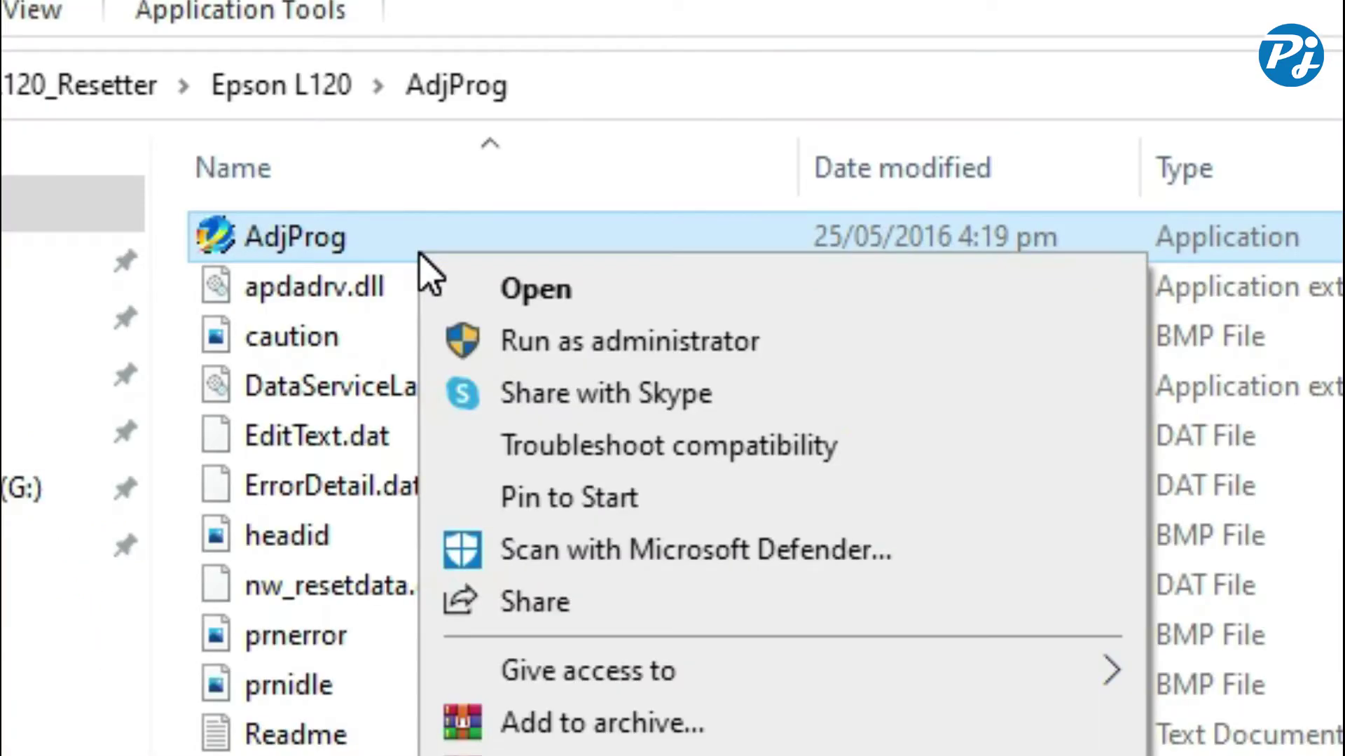
click(560, 360)
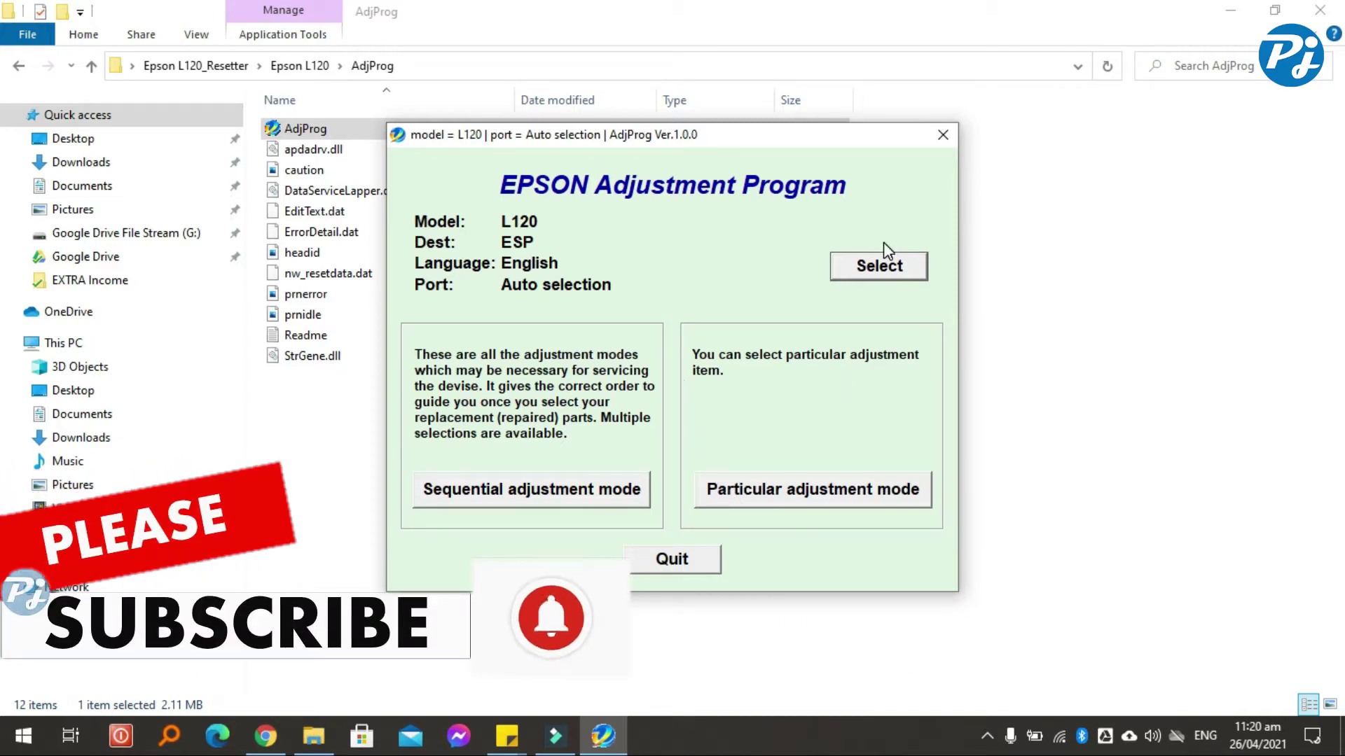
Set the adjustment program's printer port to USB001 (L120 Series) and accept the selection
click(880, 267)
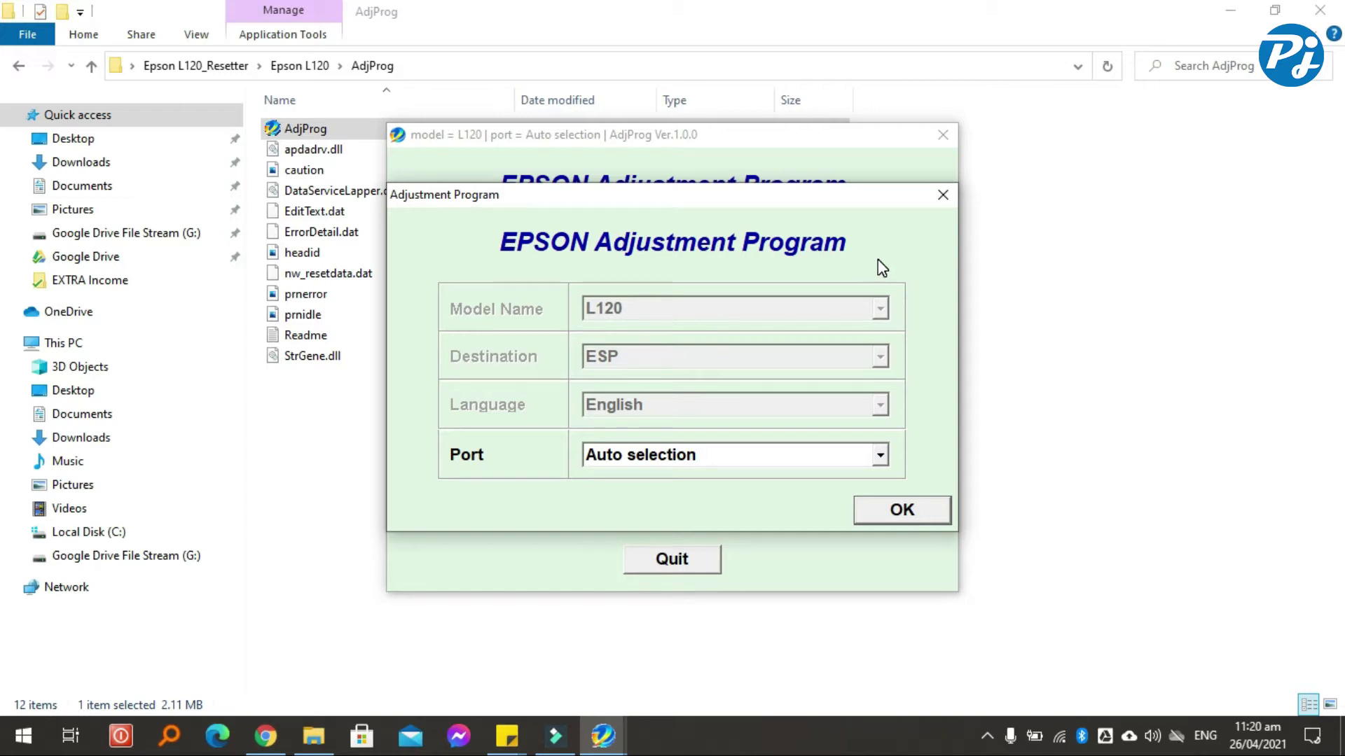
click(880, 454)
click(796, 498)
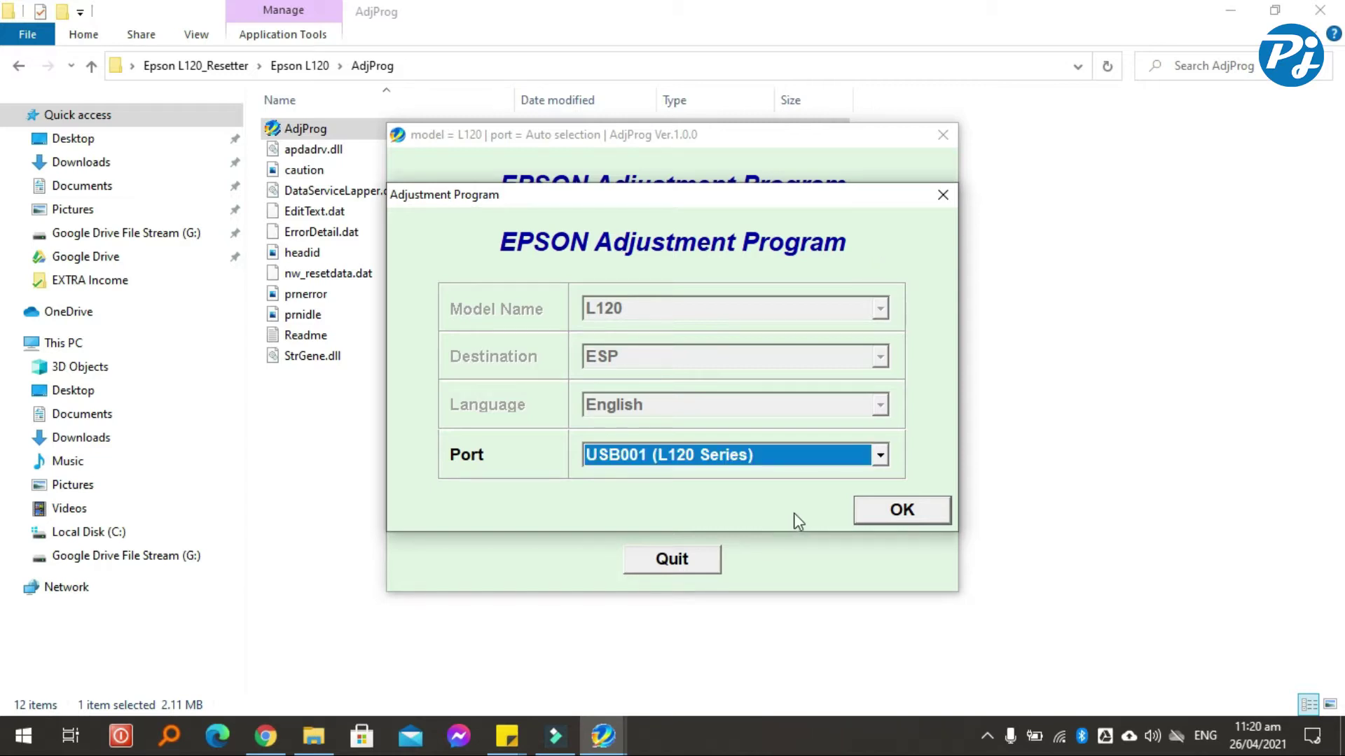
click(788, 463)
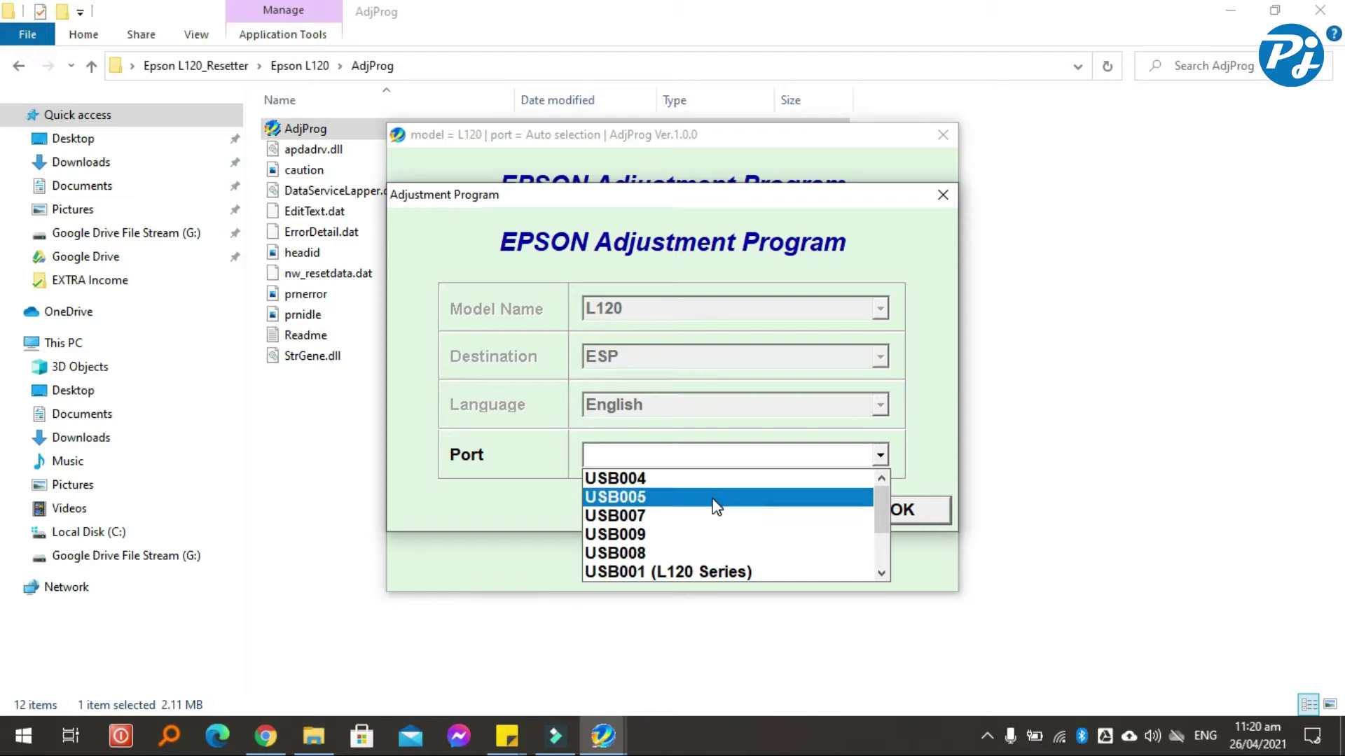
click(596, 571)
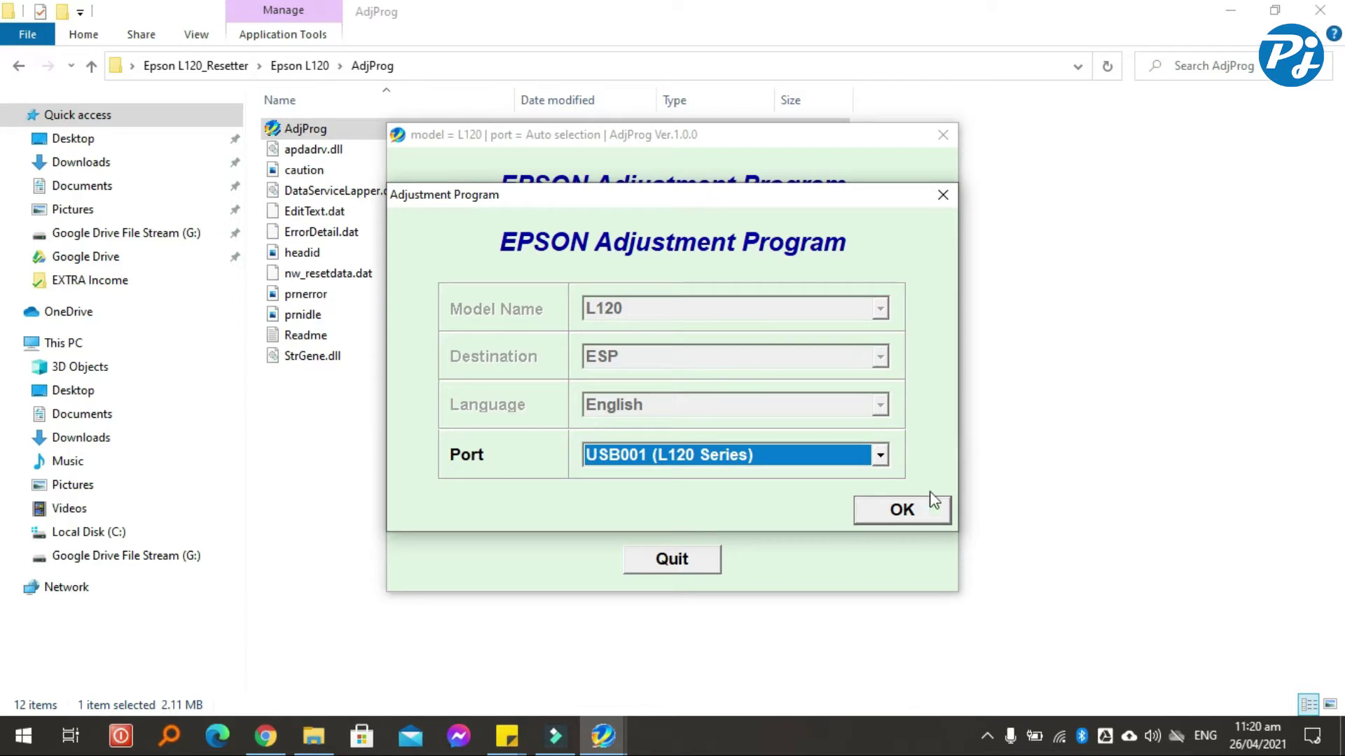
click(902, 510)
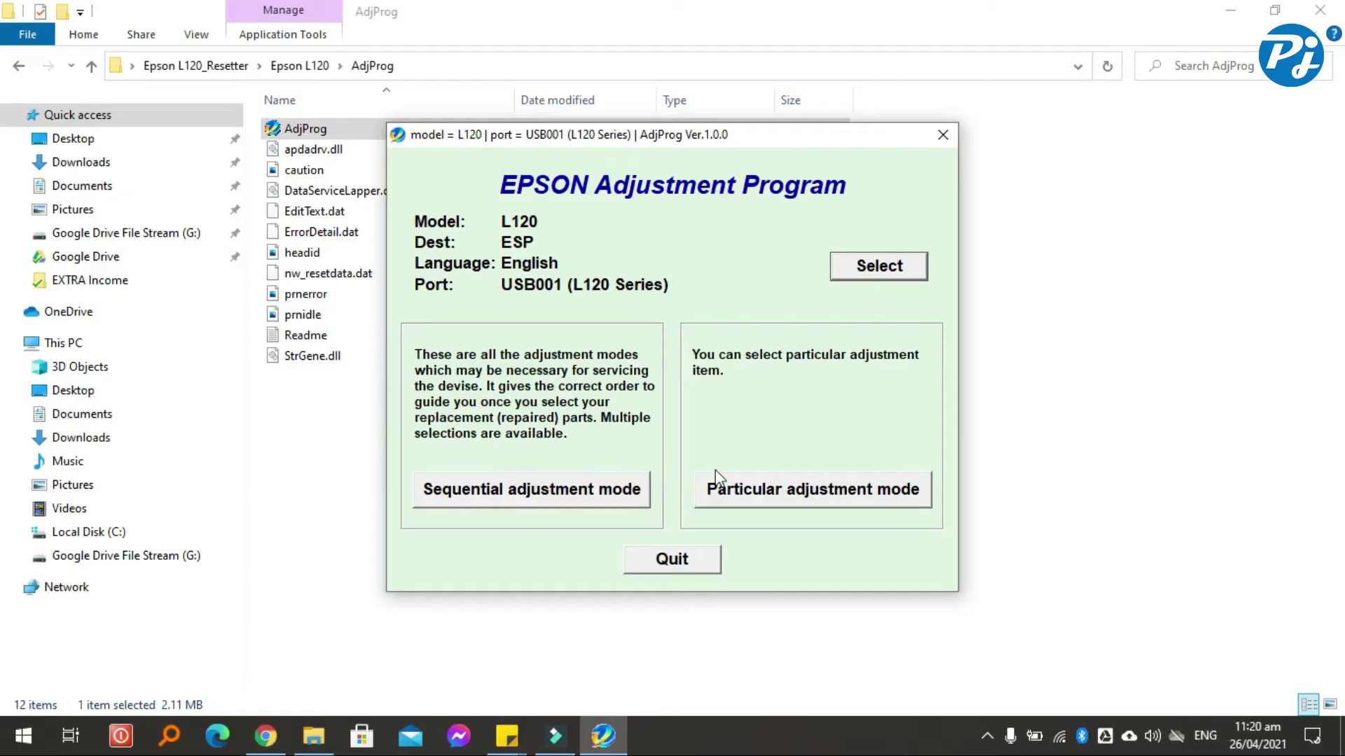
Enter Particular adjustment mode and open the Initial setting adjustment item
click(756, 490)
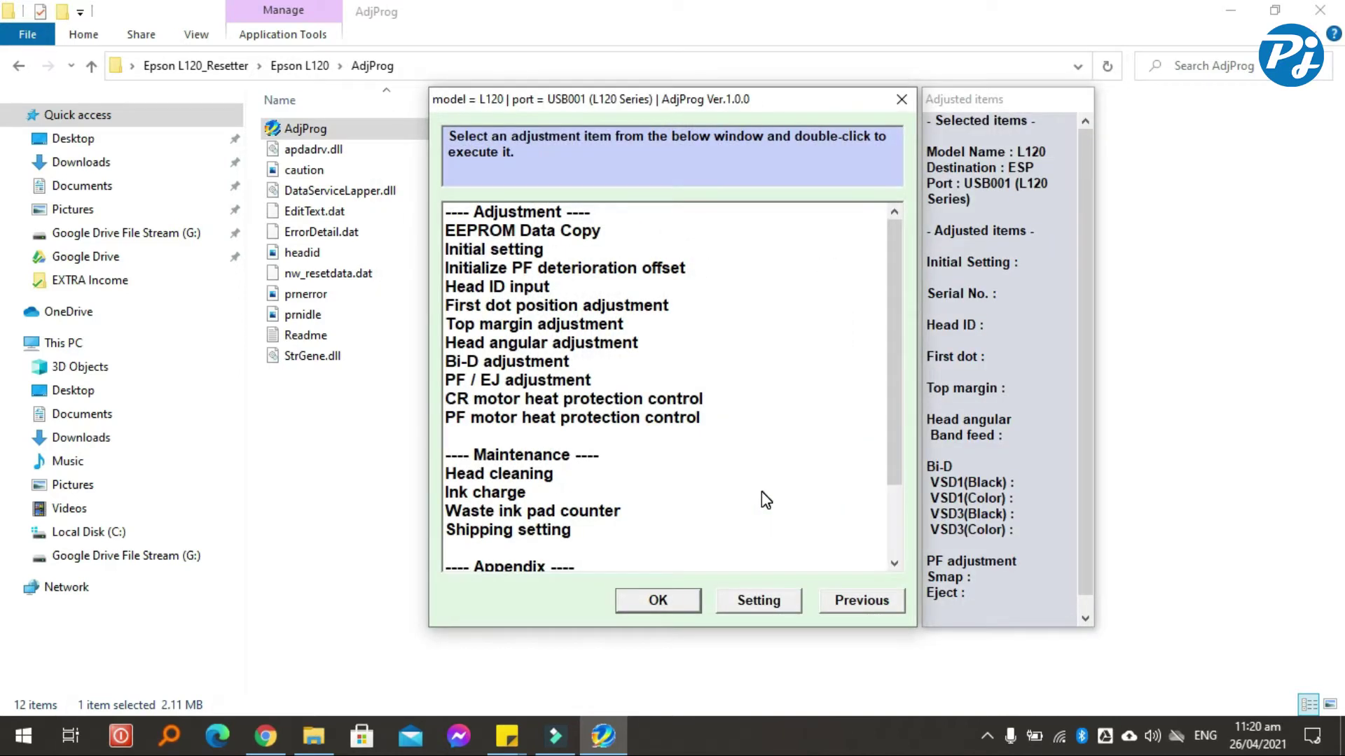
click(565, 511)
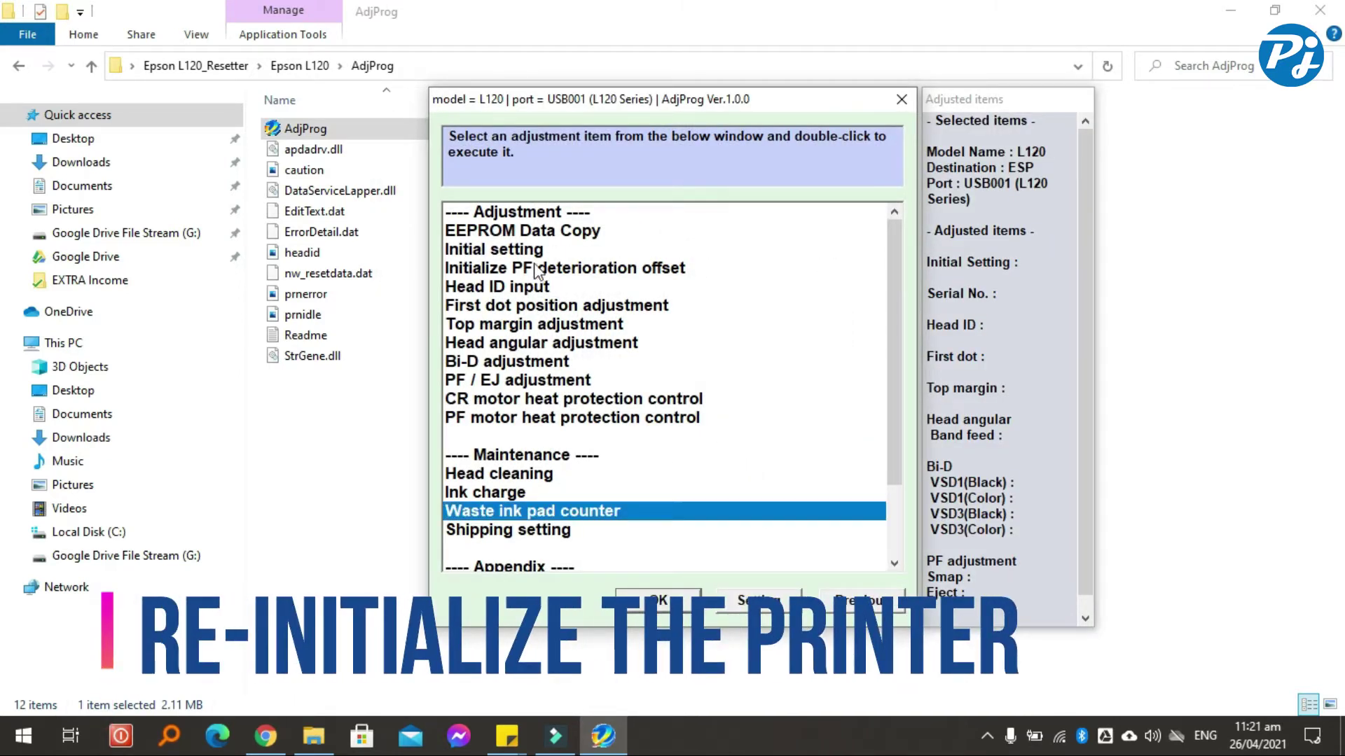
click(521, 251)
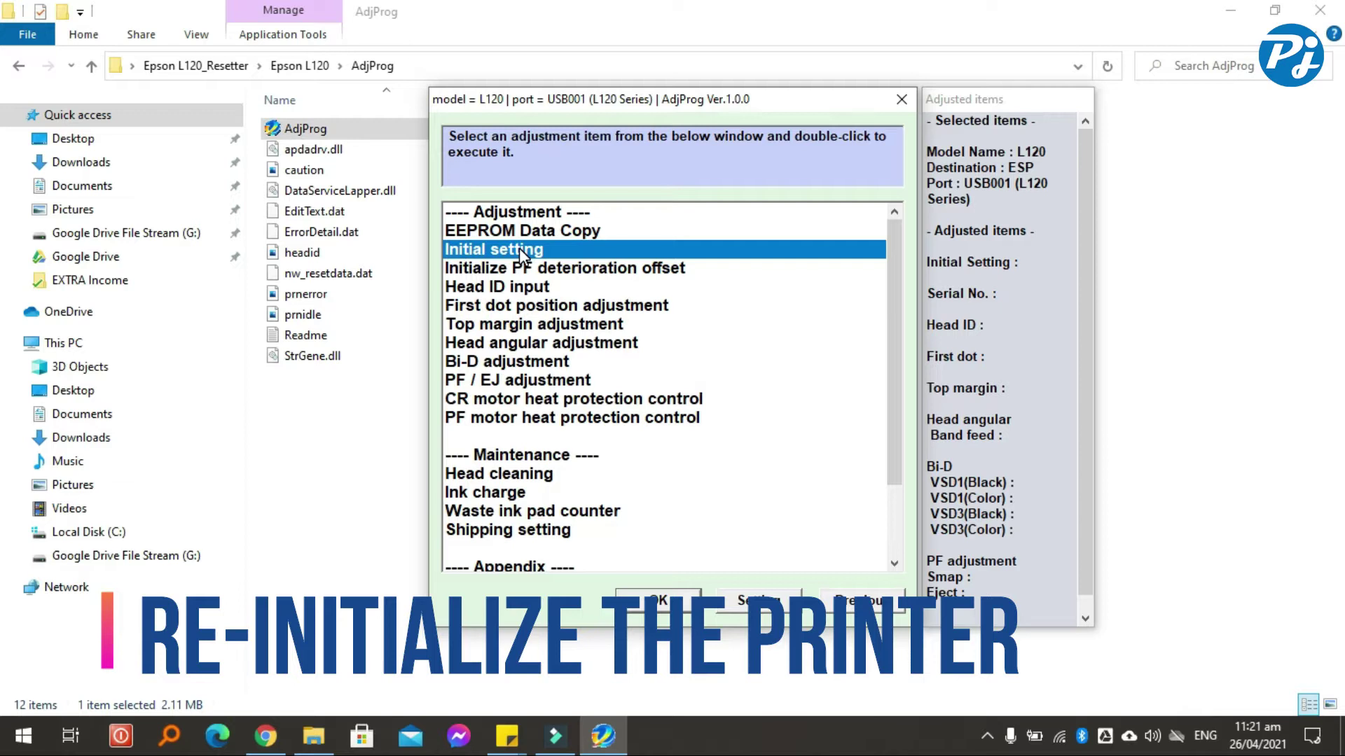
click(657, 604)
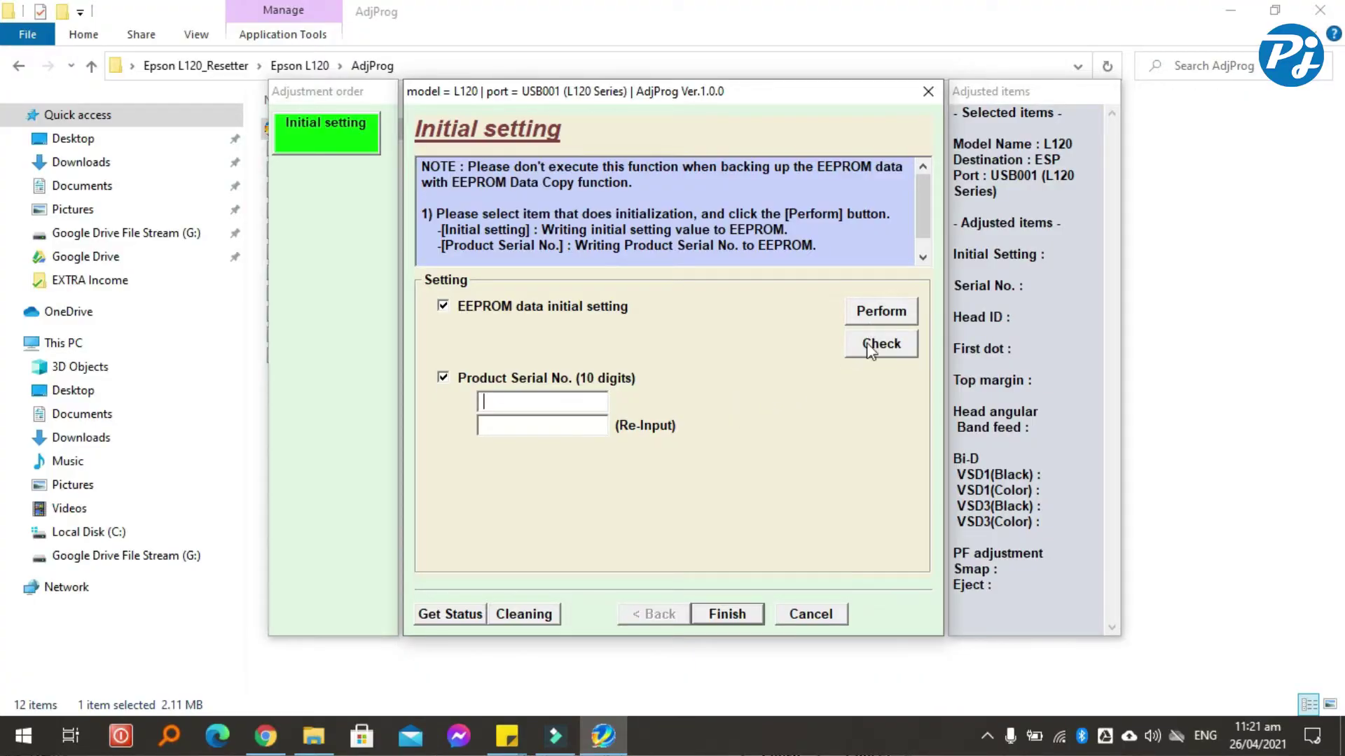
Check the printer's stored initial settings and note its serial number in a new Notepad document
click(876, 346)
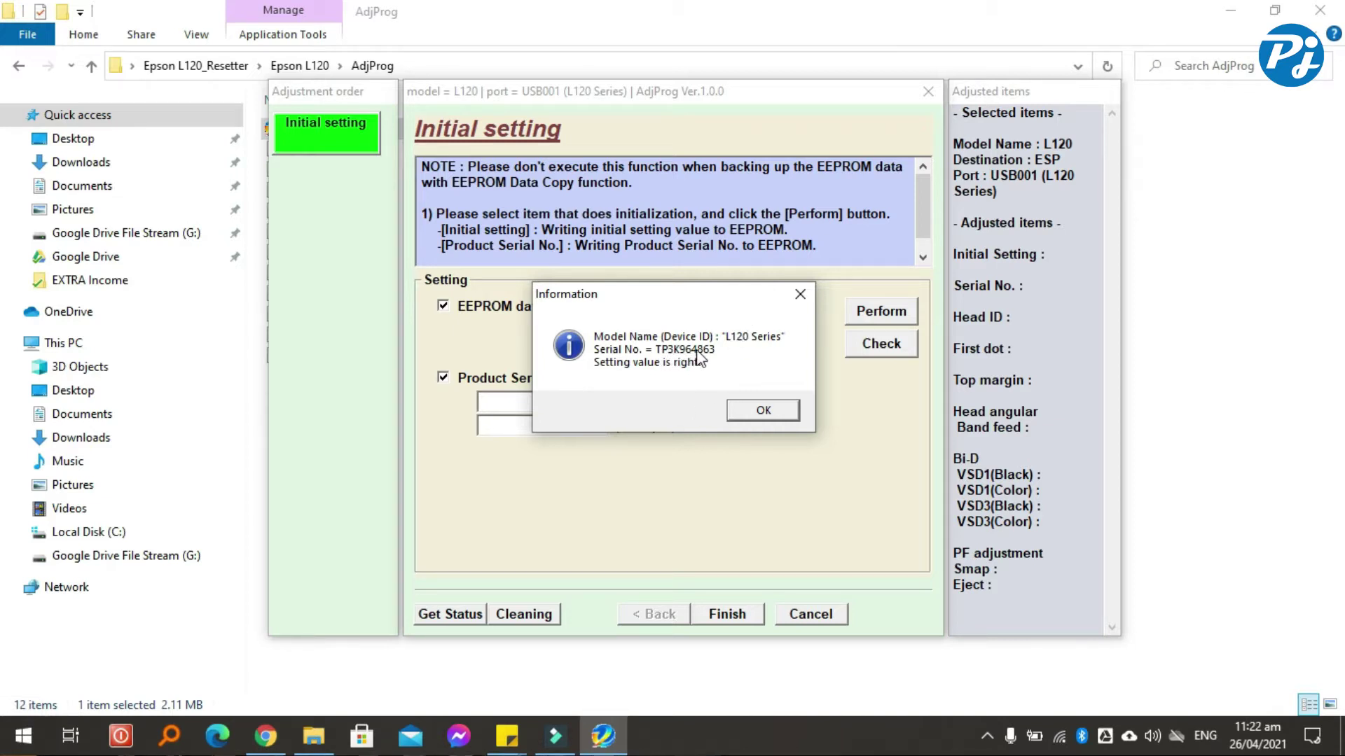
click(25, 737)
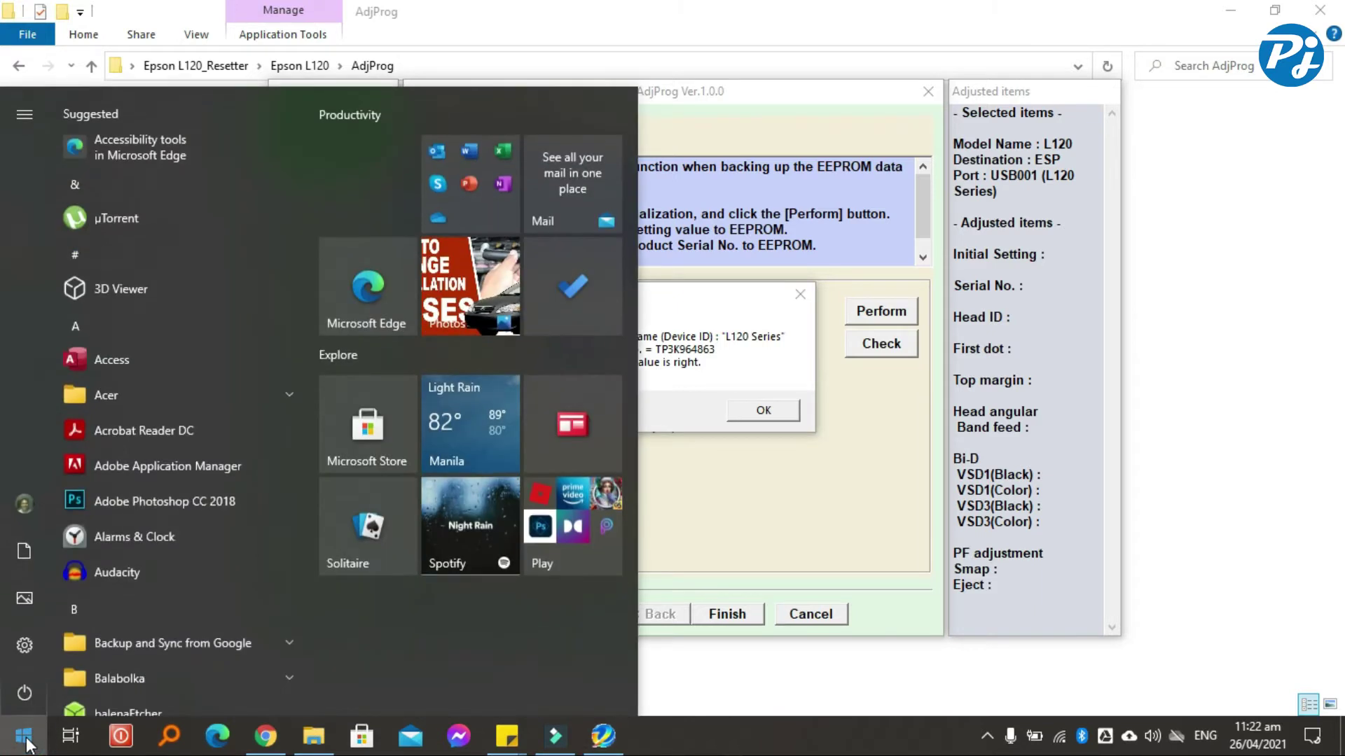
text(notepad)
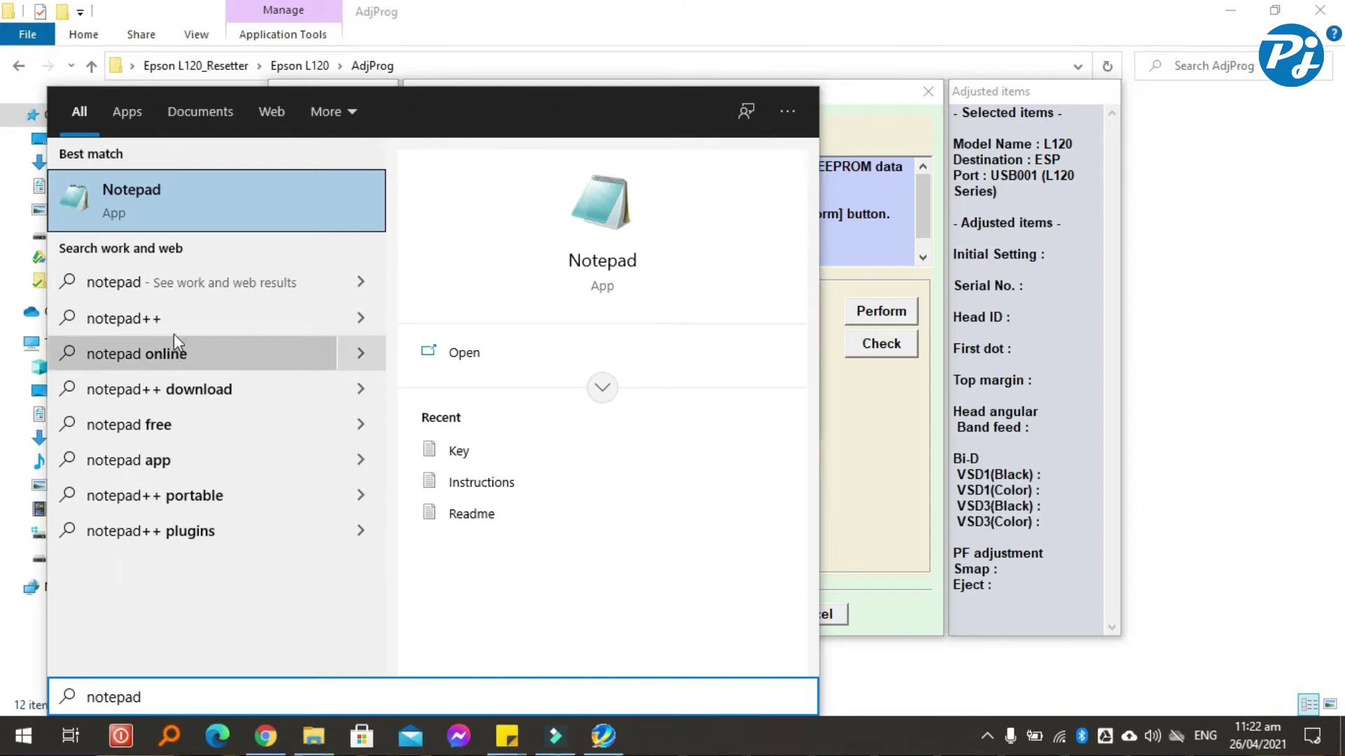
click(184, 206)
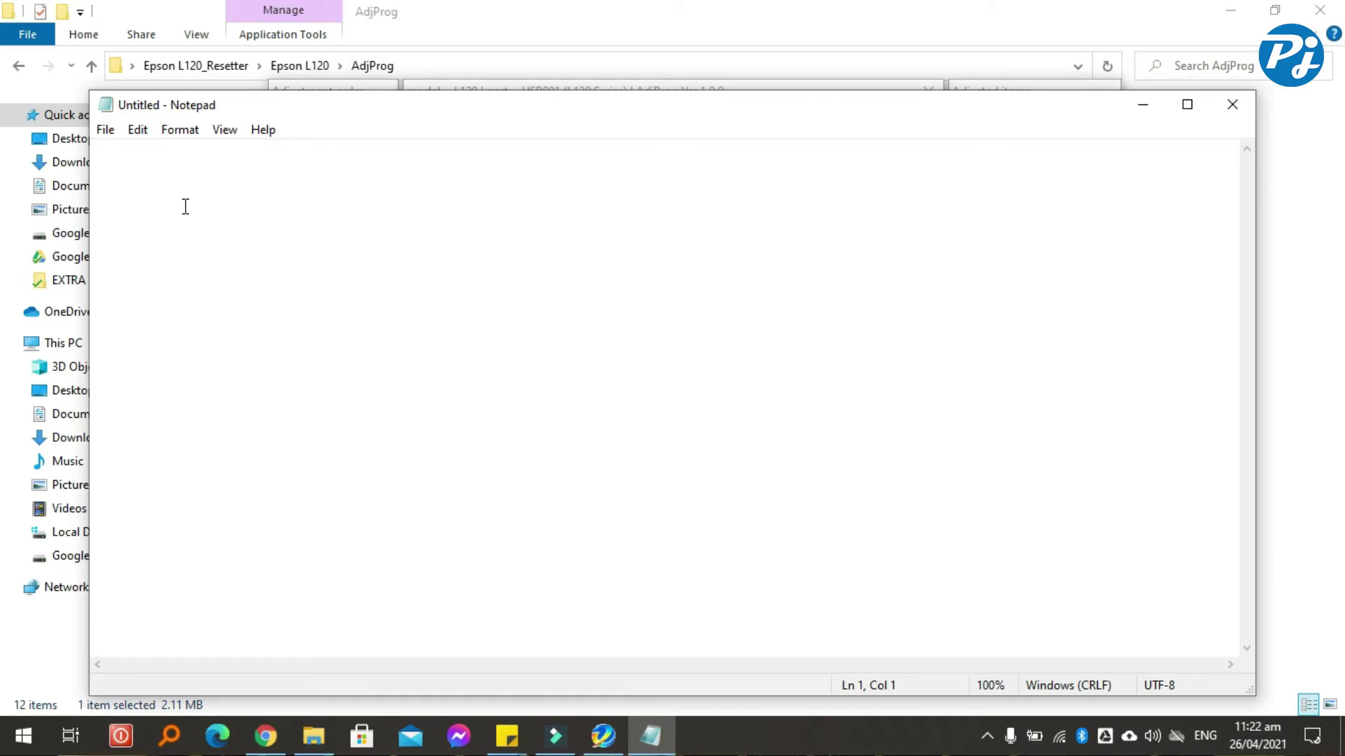
drag(447, 111, 656, 383)
key(Caps_Lock)
text(TP3K964863)
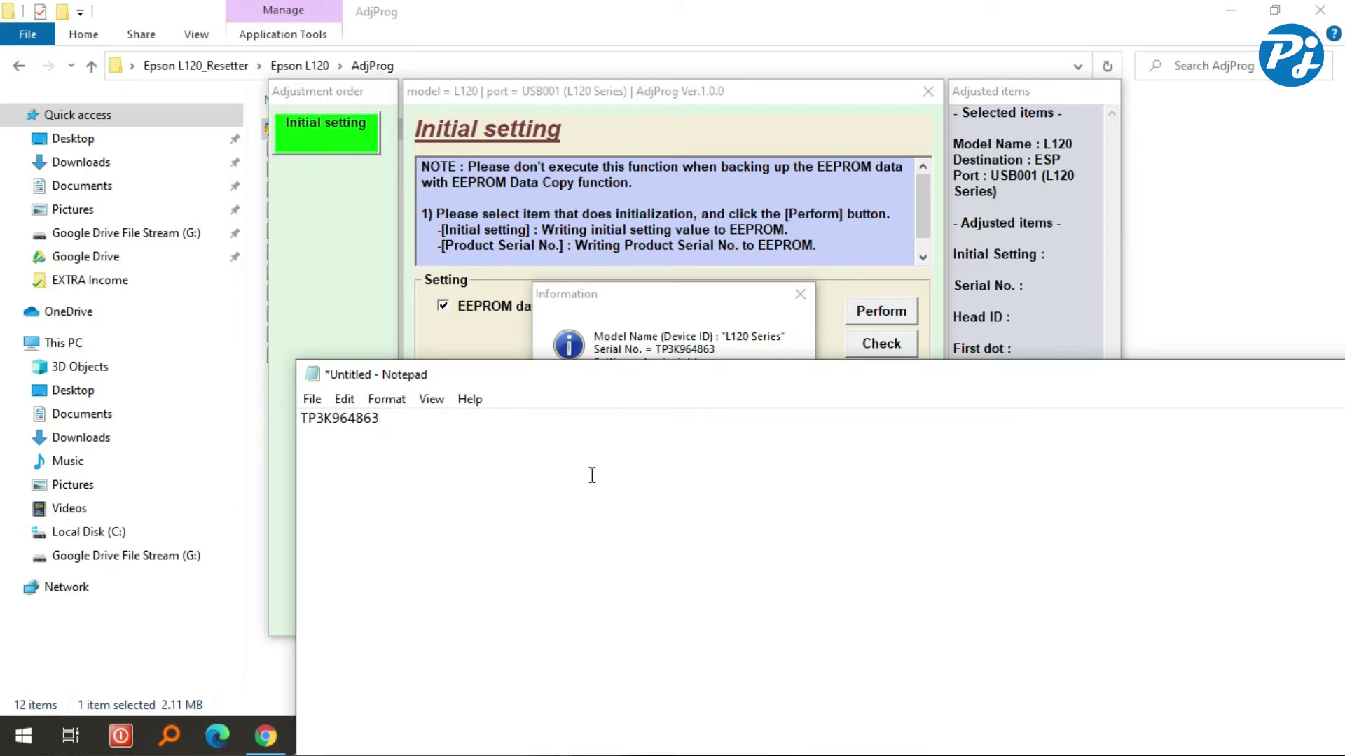
click(657, 306)
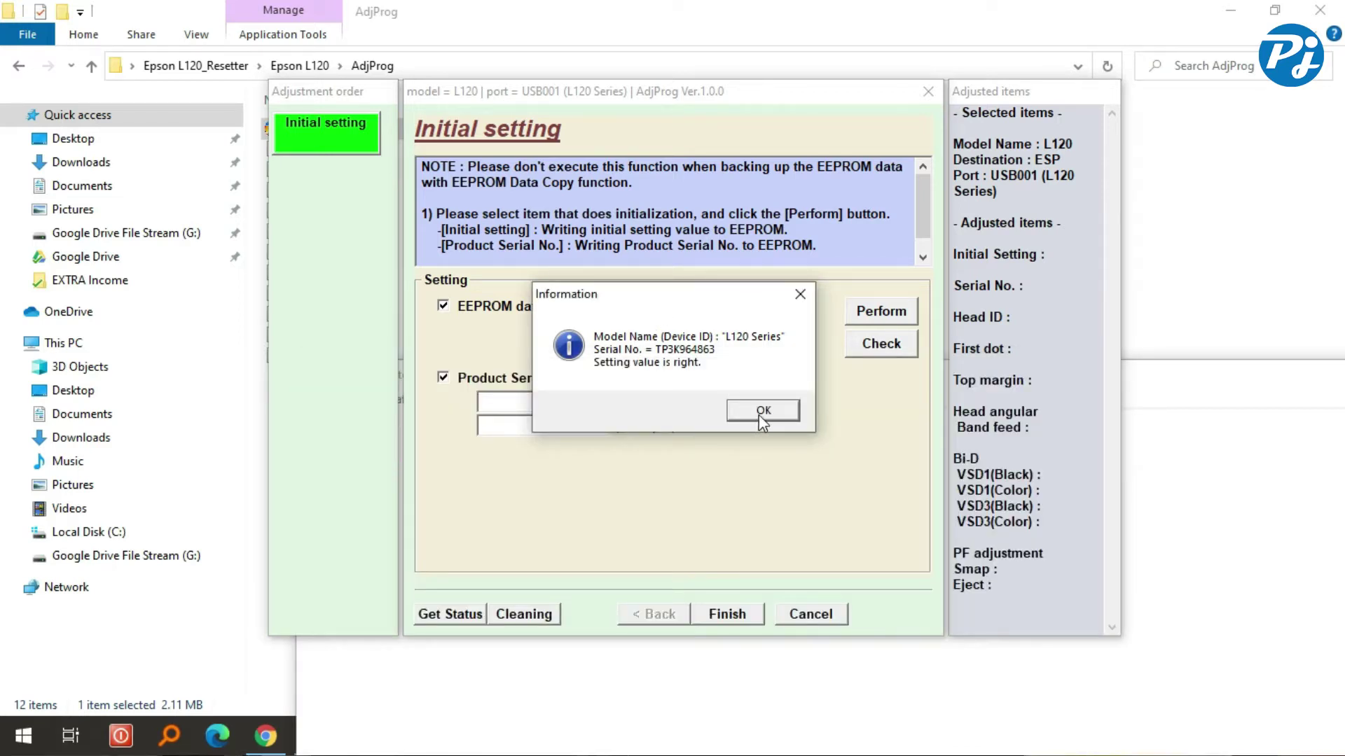
click(762, 413)
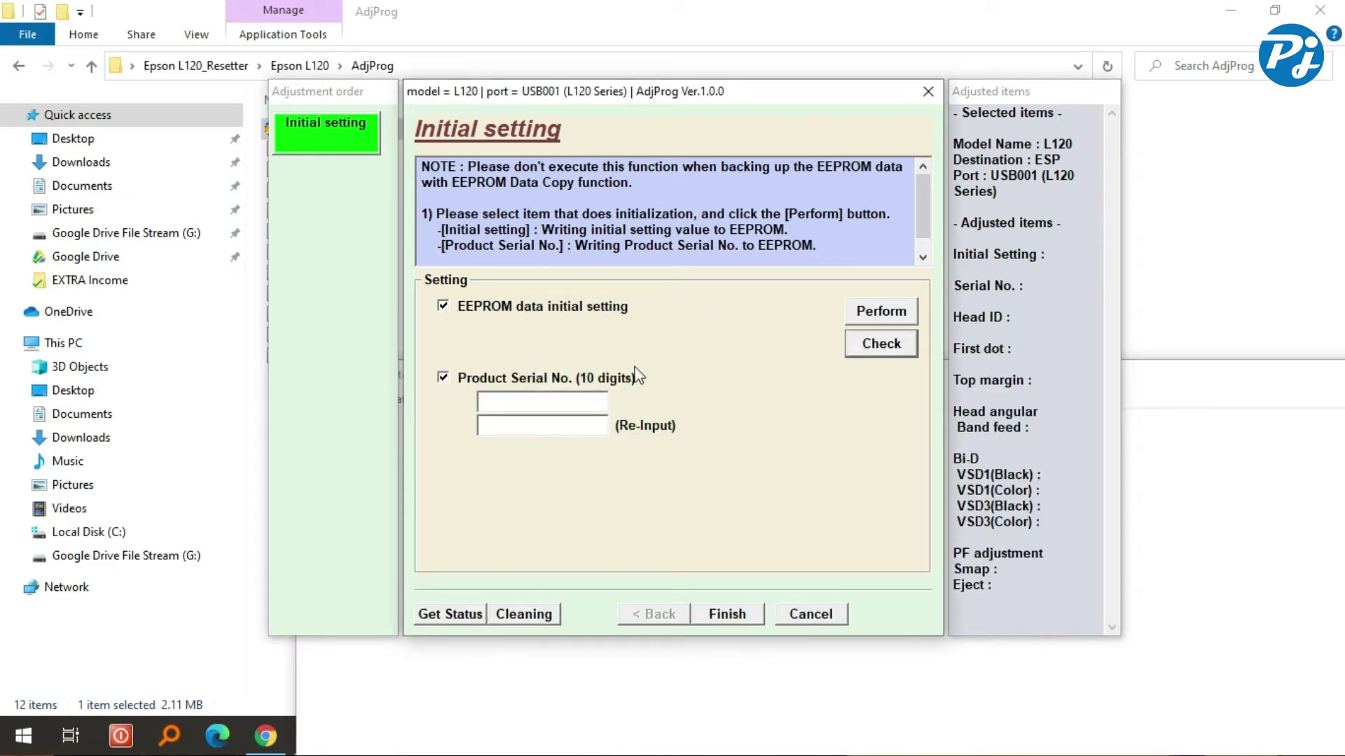
Bring the Notepad note back into view and place it below the Product Serial No. field
click(511, 403)
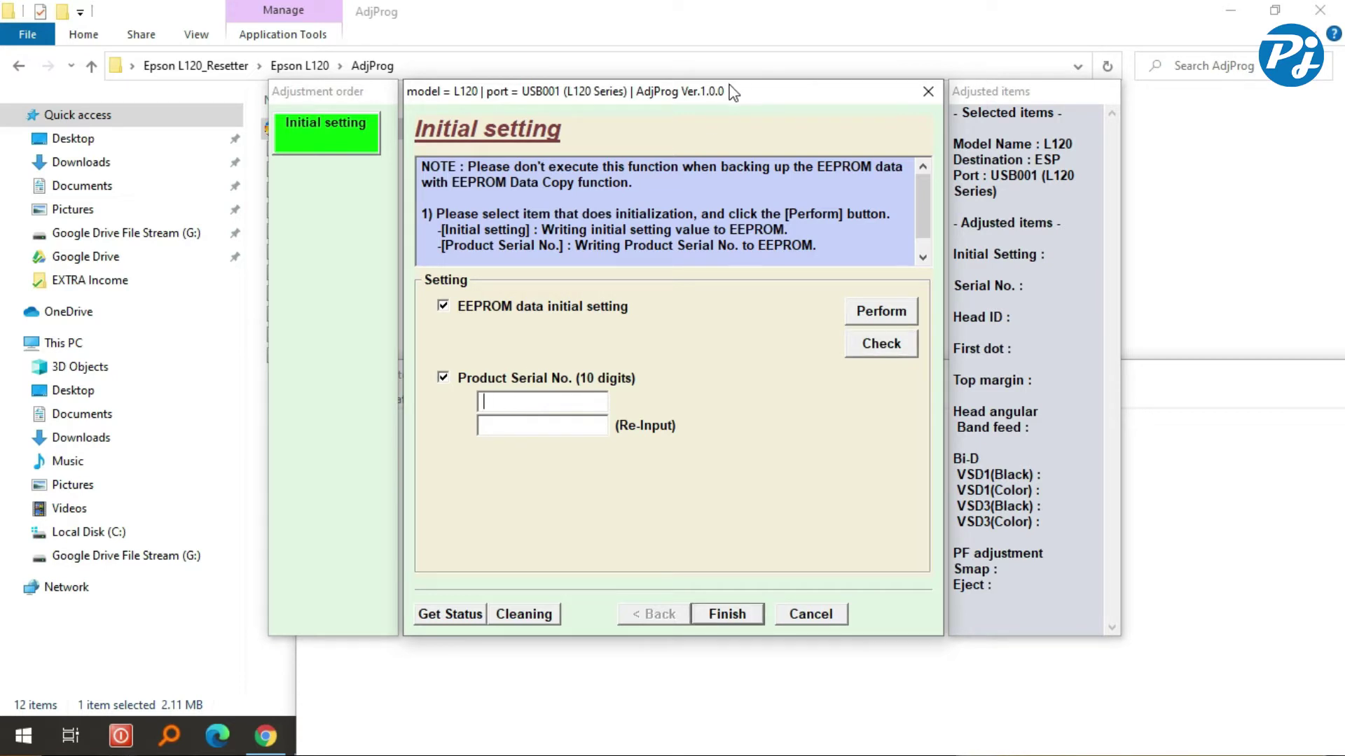
click(678, 716)
drag(545, 373, 286, 447)
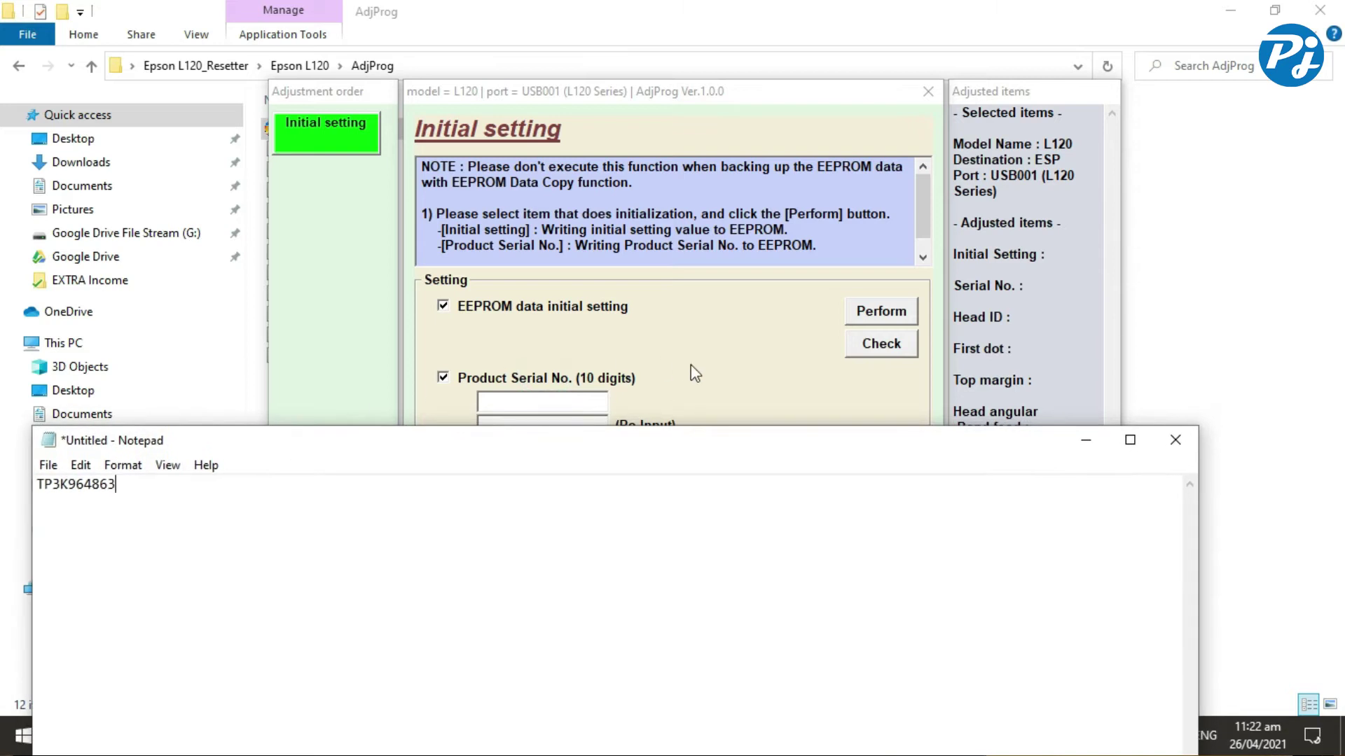
click(362, 430)
Try to copy the serial number from the Notepad note and paste it into the Product Serial No. field
drag(180, 488, 14, 462)
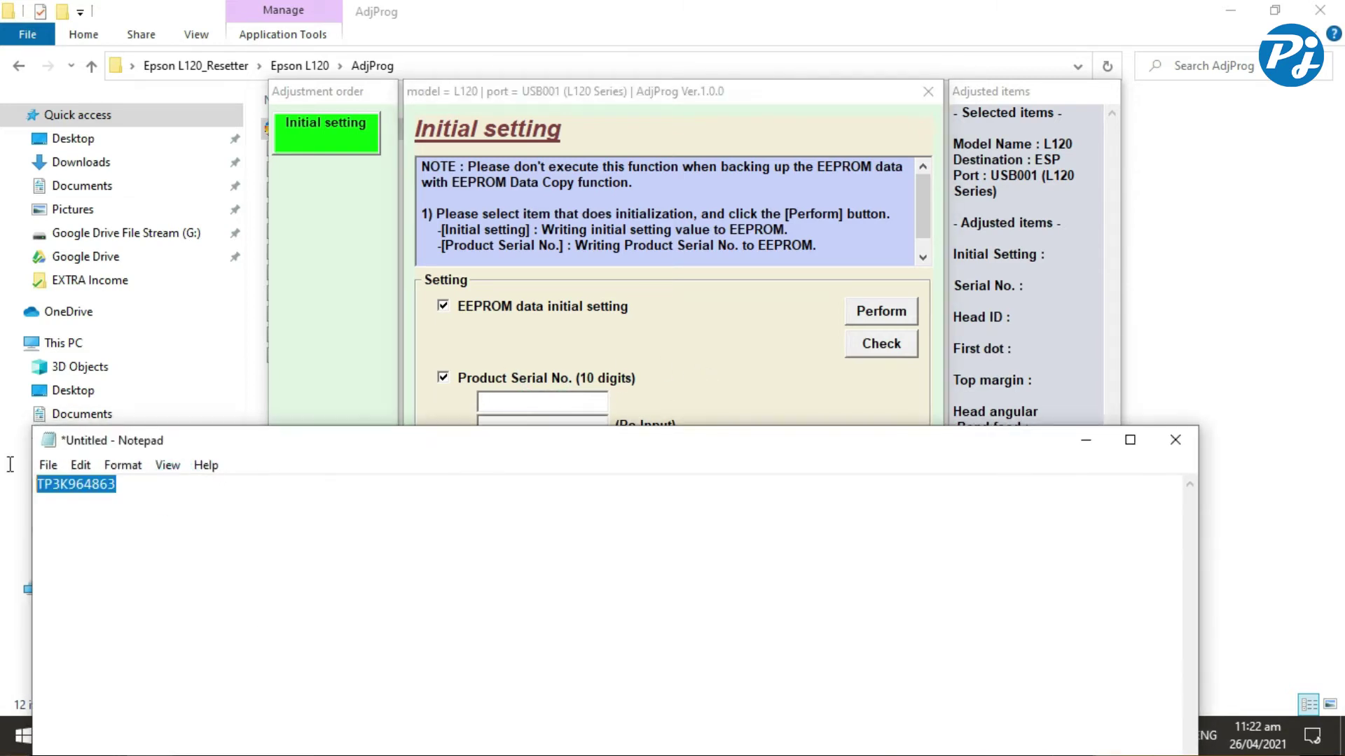
right_click(94, 490)
click(175, 252)
click(548, 402)
right_click(548, 402)
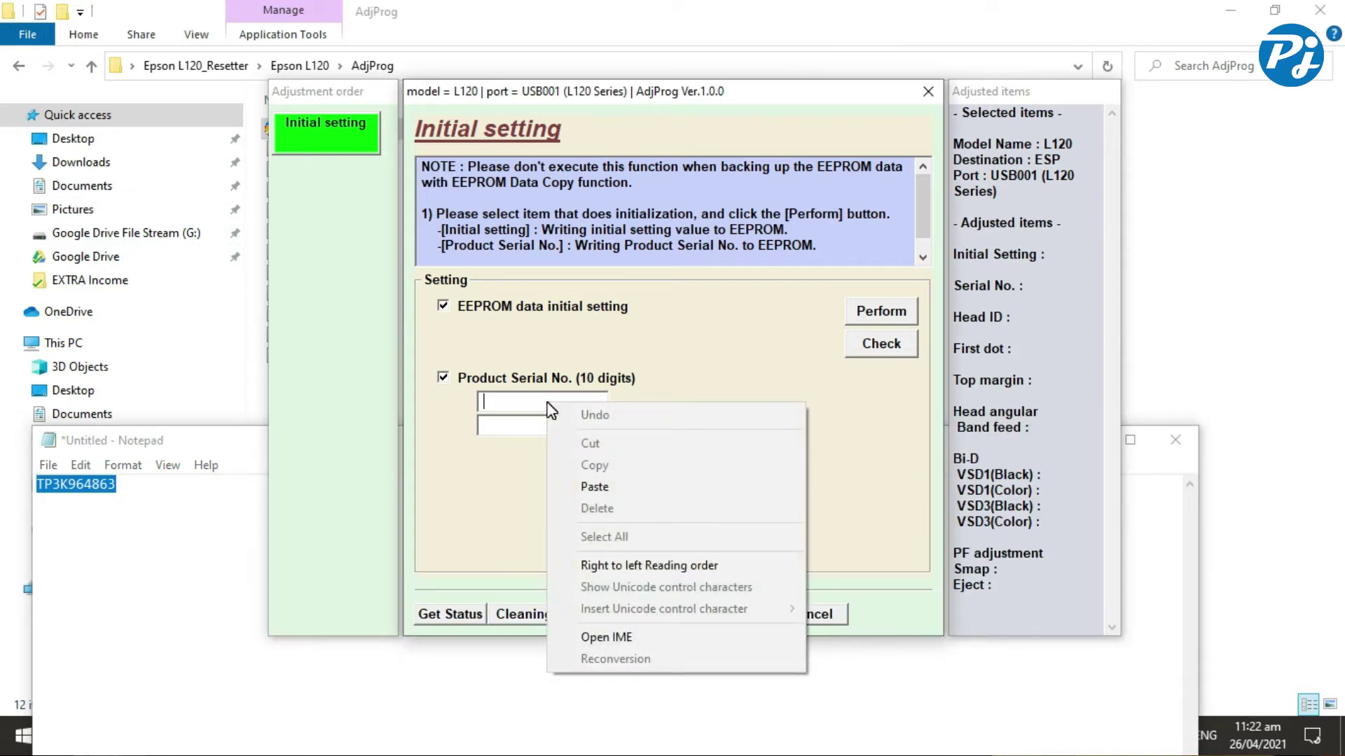
click(604, 488)
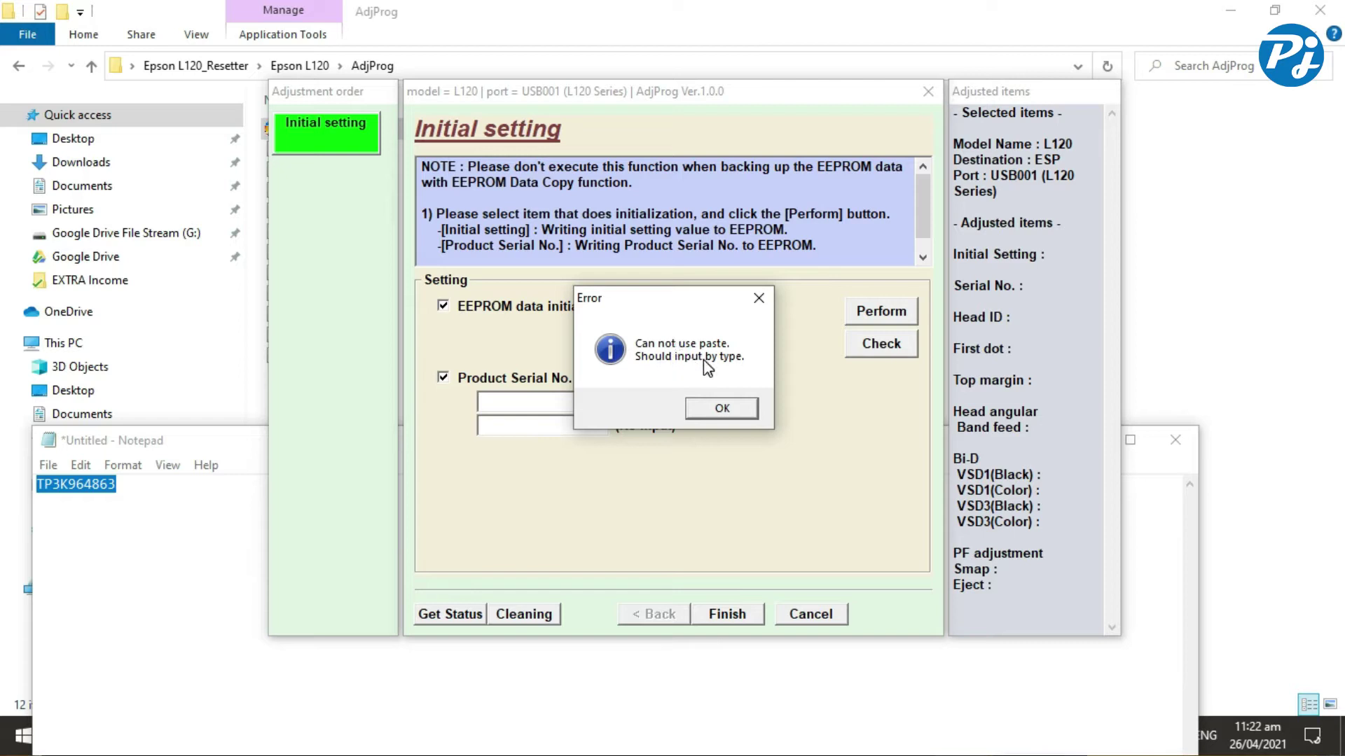
click(739, 413)
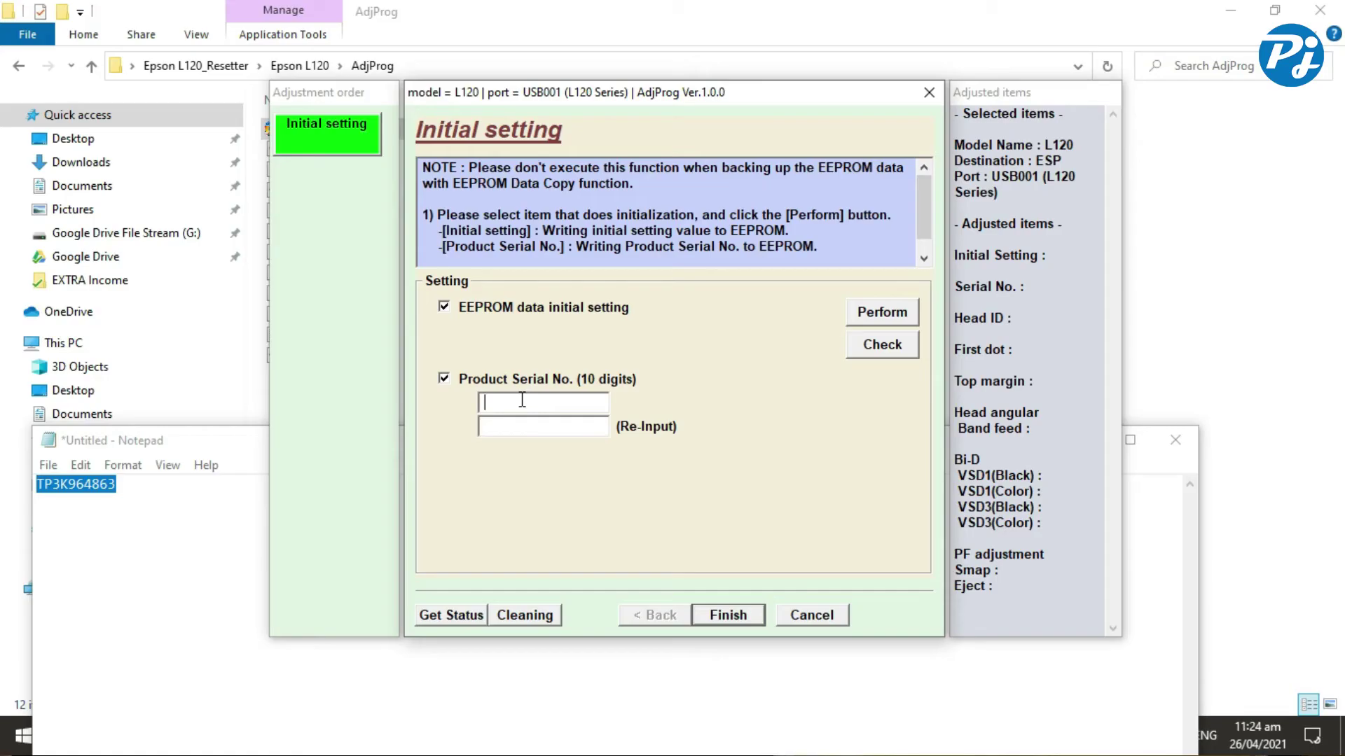
Enter the printer's serial number from the Notepad note in both the Product Serial No. field and its Re-Input field
text(TP3)
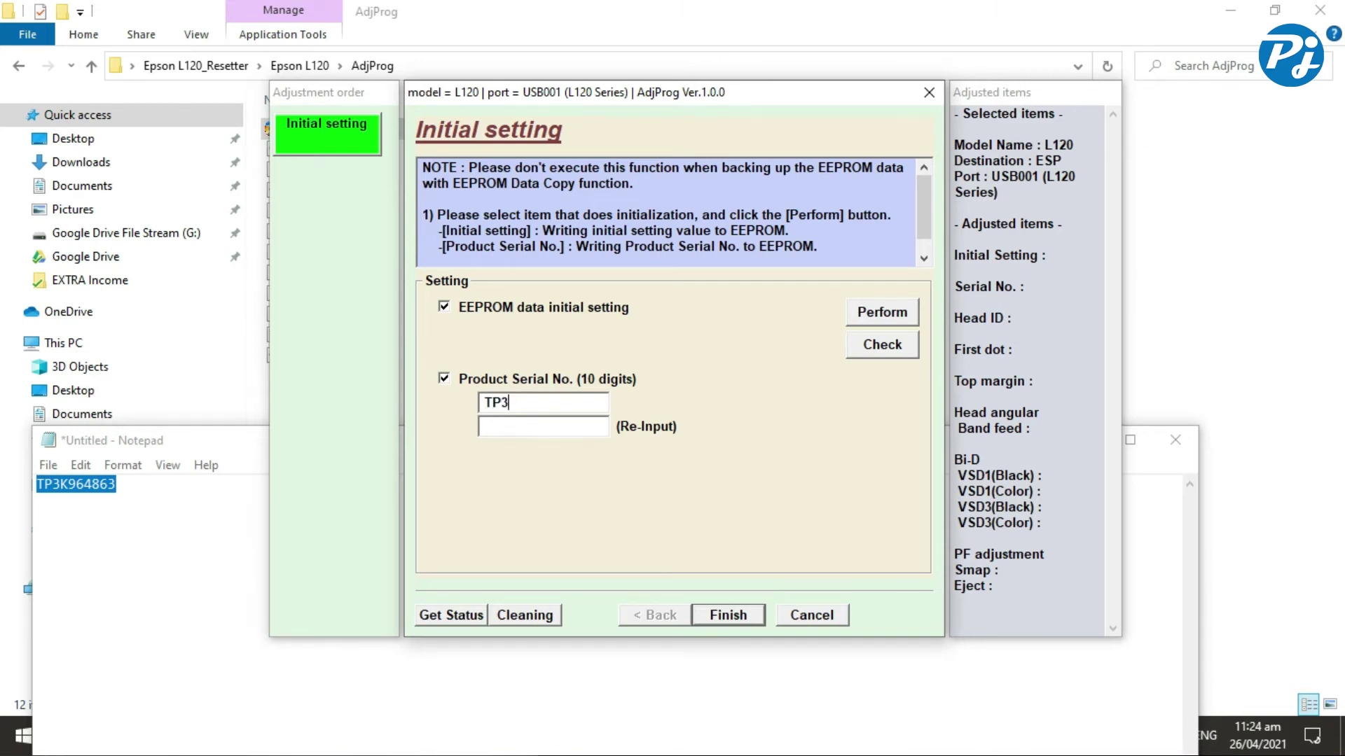
text(K9)
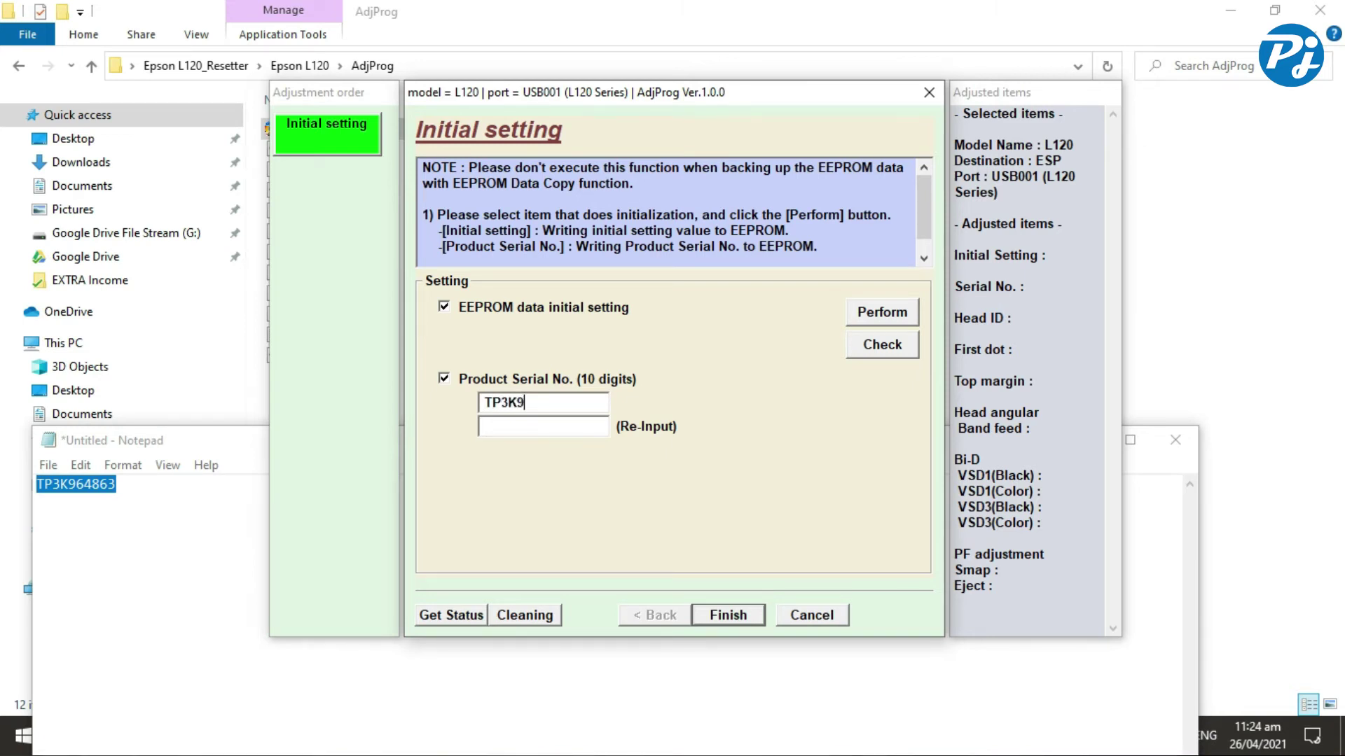
text(64863)
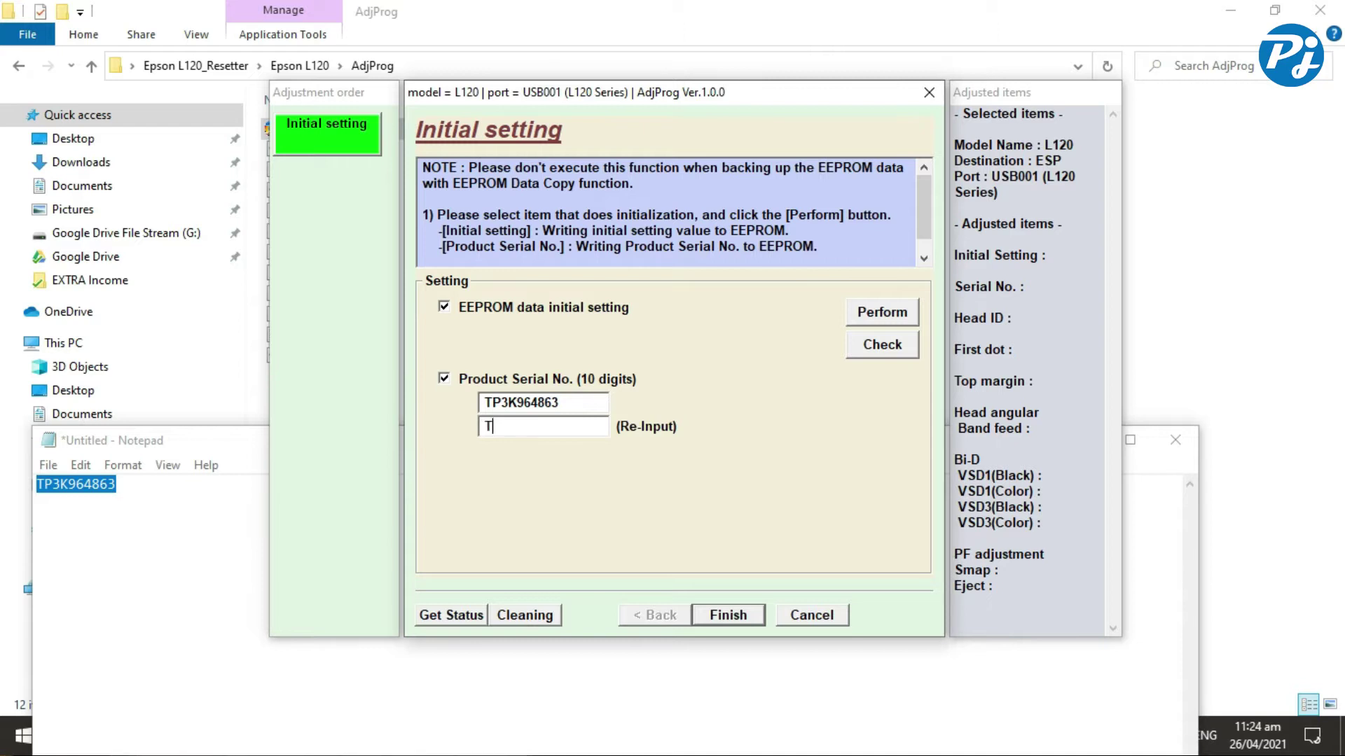
text(TP3K964863)
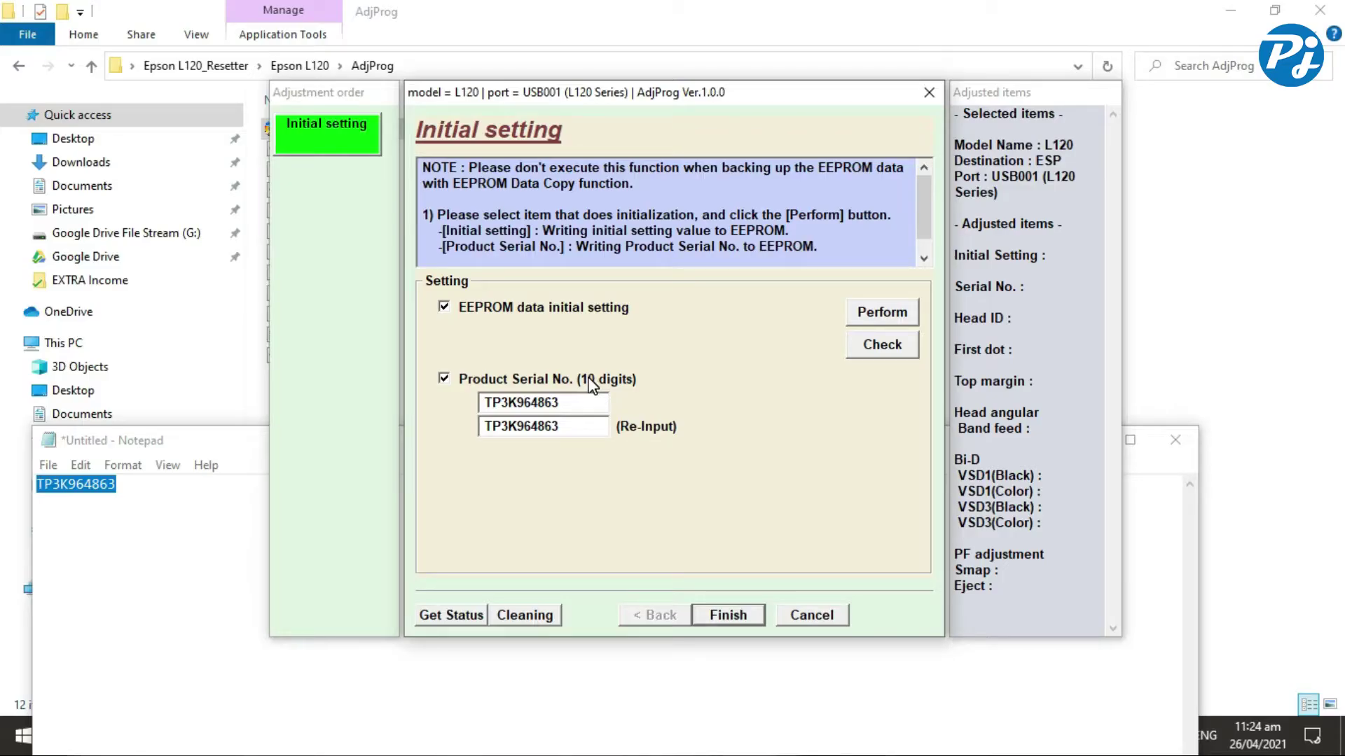
Try to perform the EEPROM and serial number initialization for model L120, destination ESP, agreeing to re-initialize the main board, and finish Initial setting
click(881, 321)
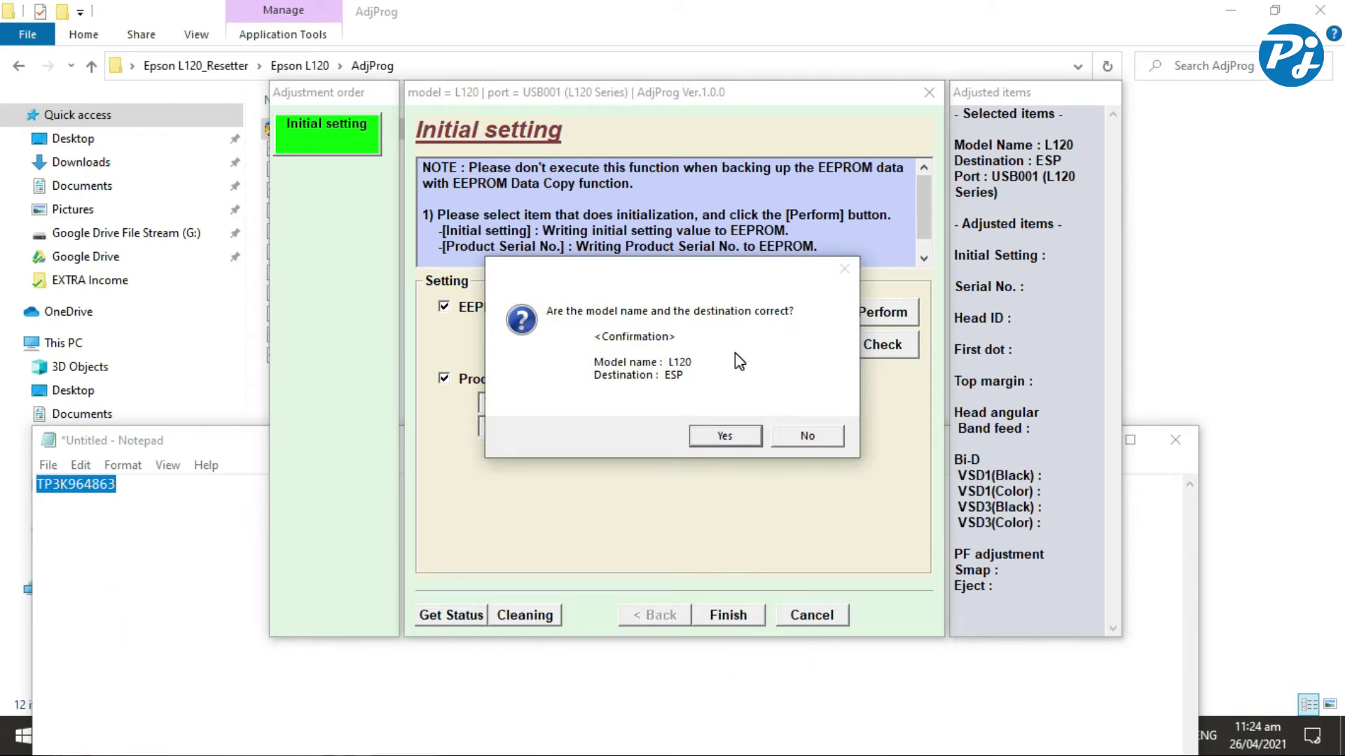
click(725, 437)
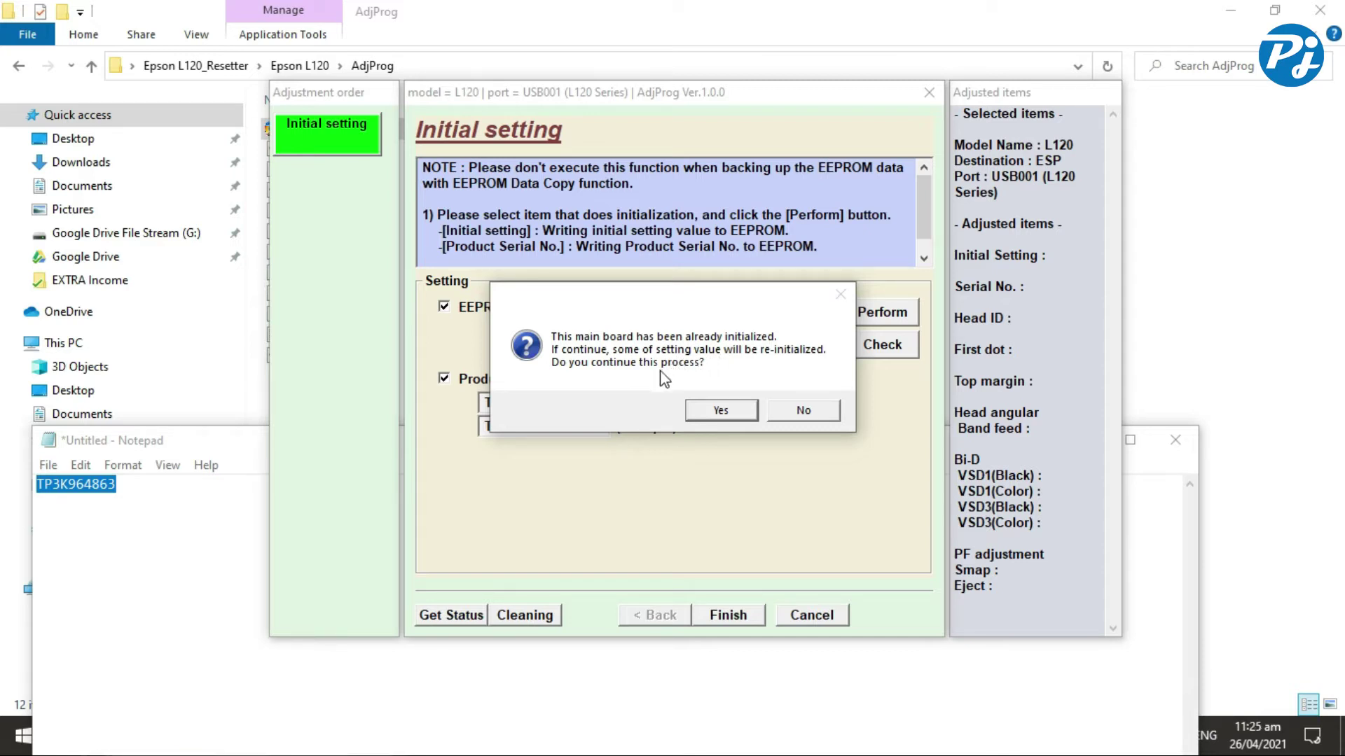
click(721, 410)
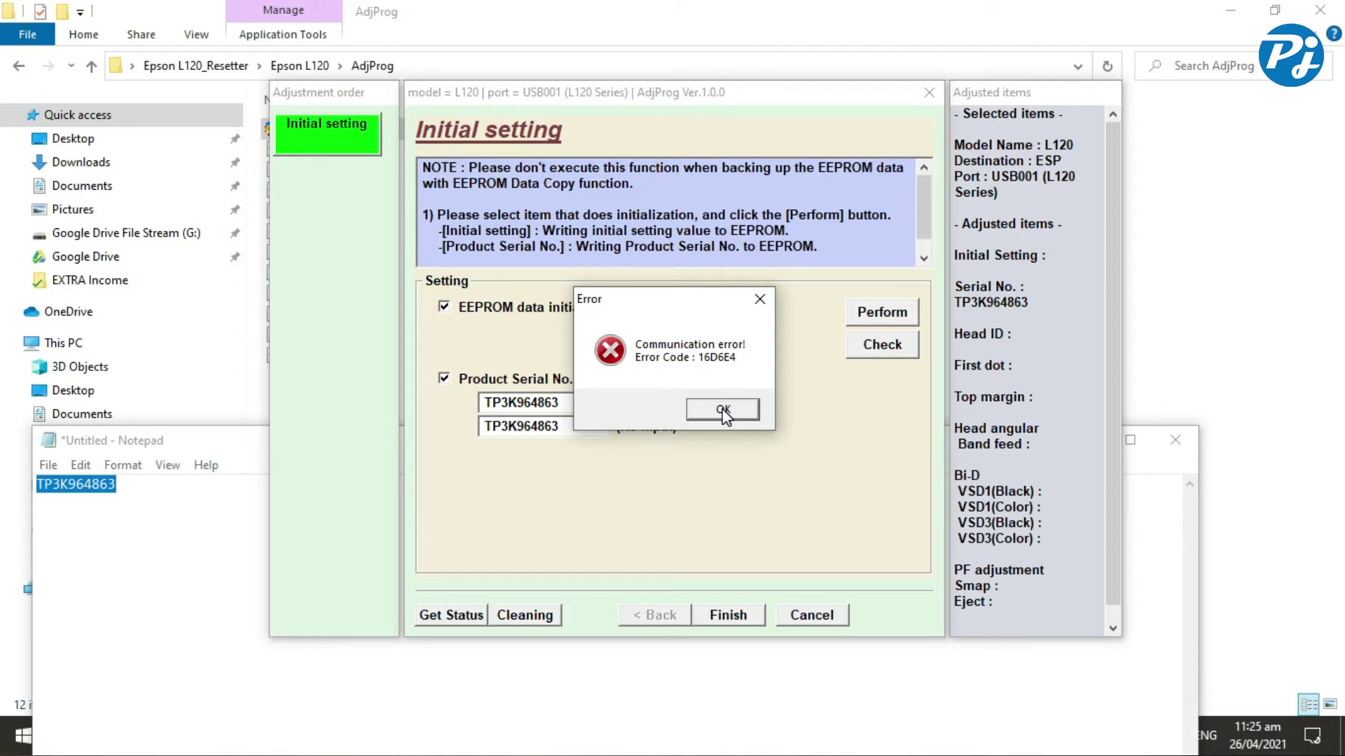
click(723, 410)
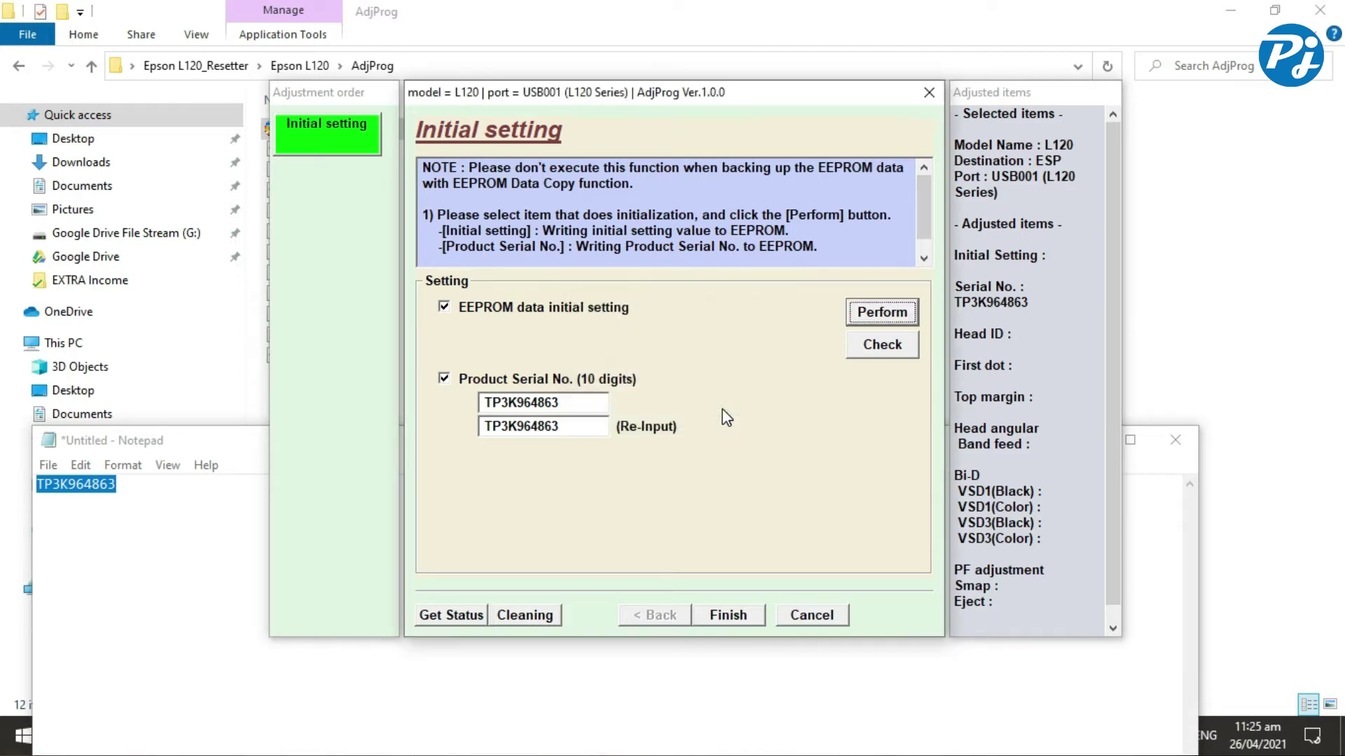
click(717, 620)
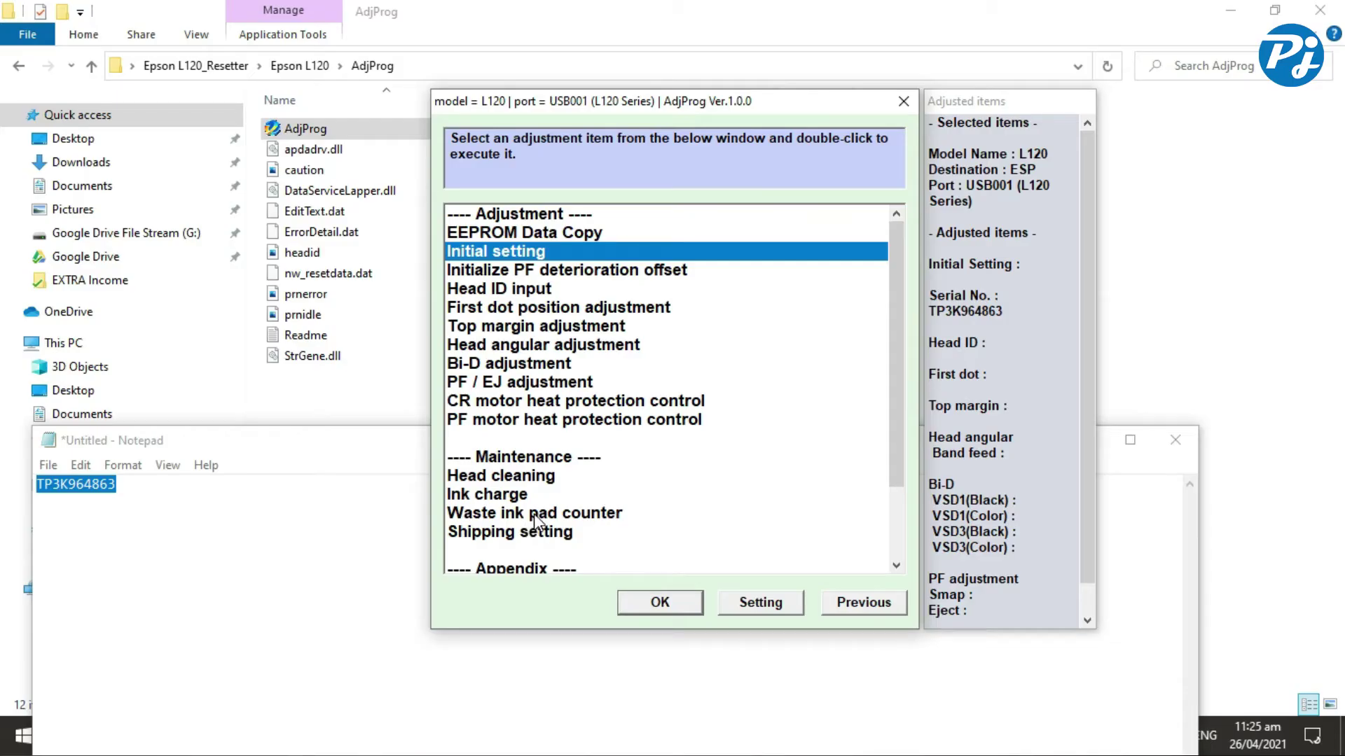
Open the Waste ink pad counter maintenance item and check the current counter value
click(536, 515)
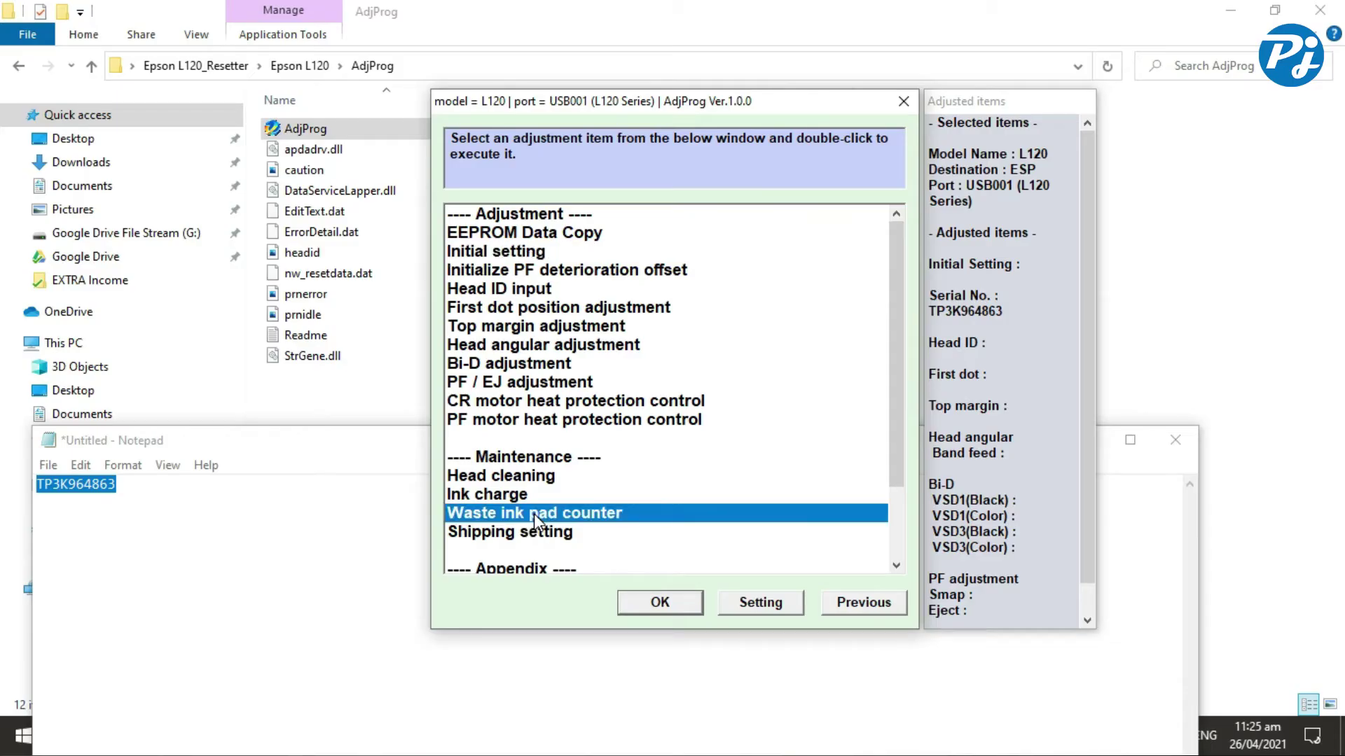
click(656, 604)
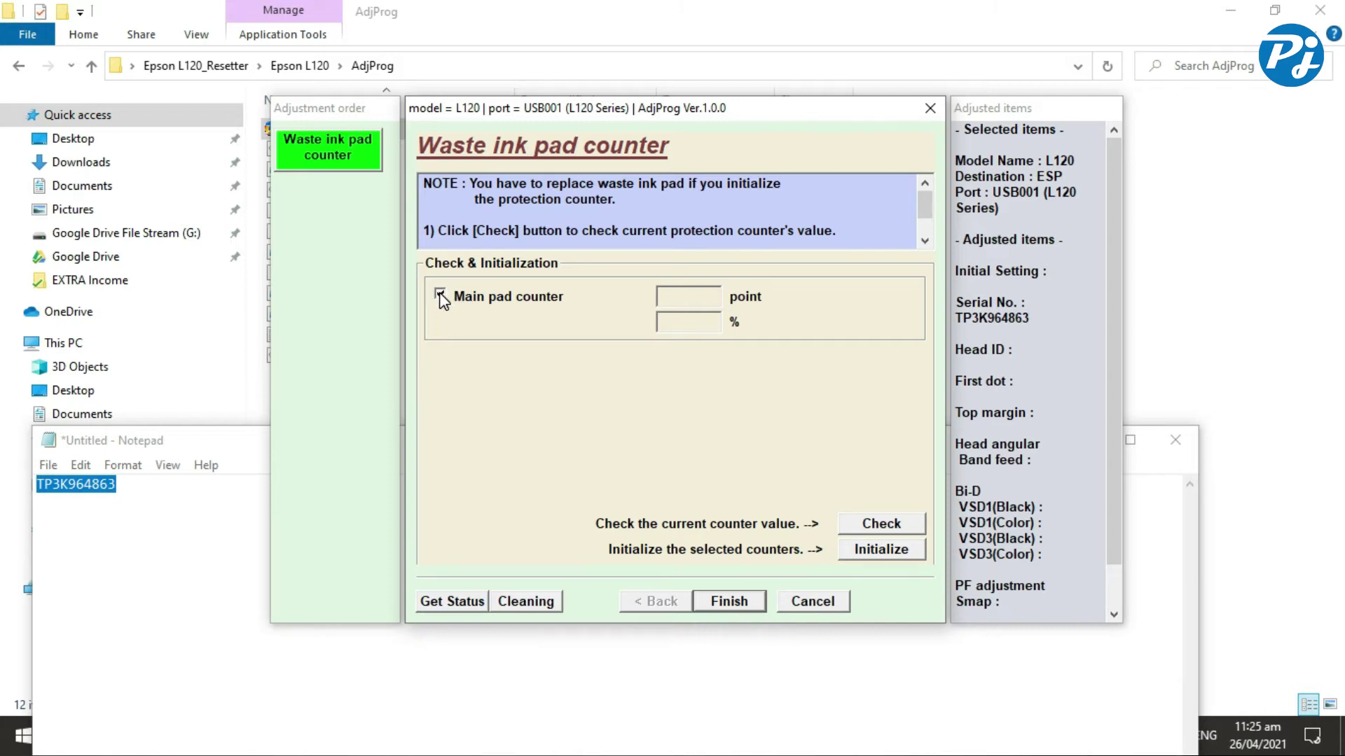
click(882, 525)
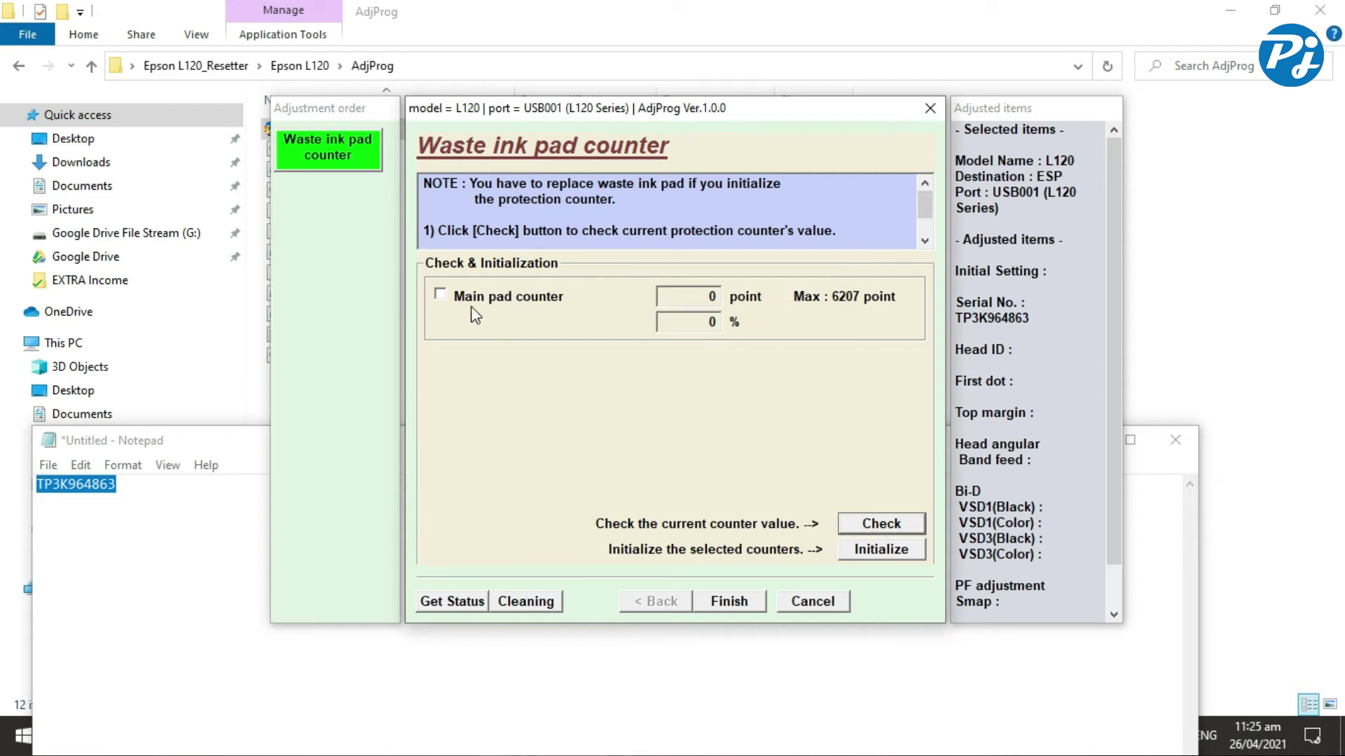
Select the Main pad counter and initialize it, confirming the reset
click(441, 297)
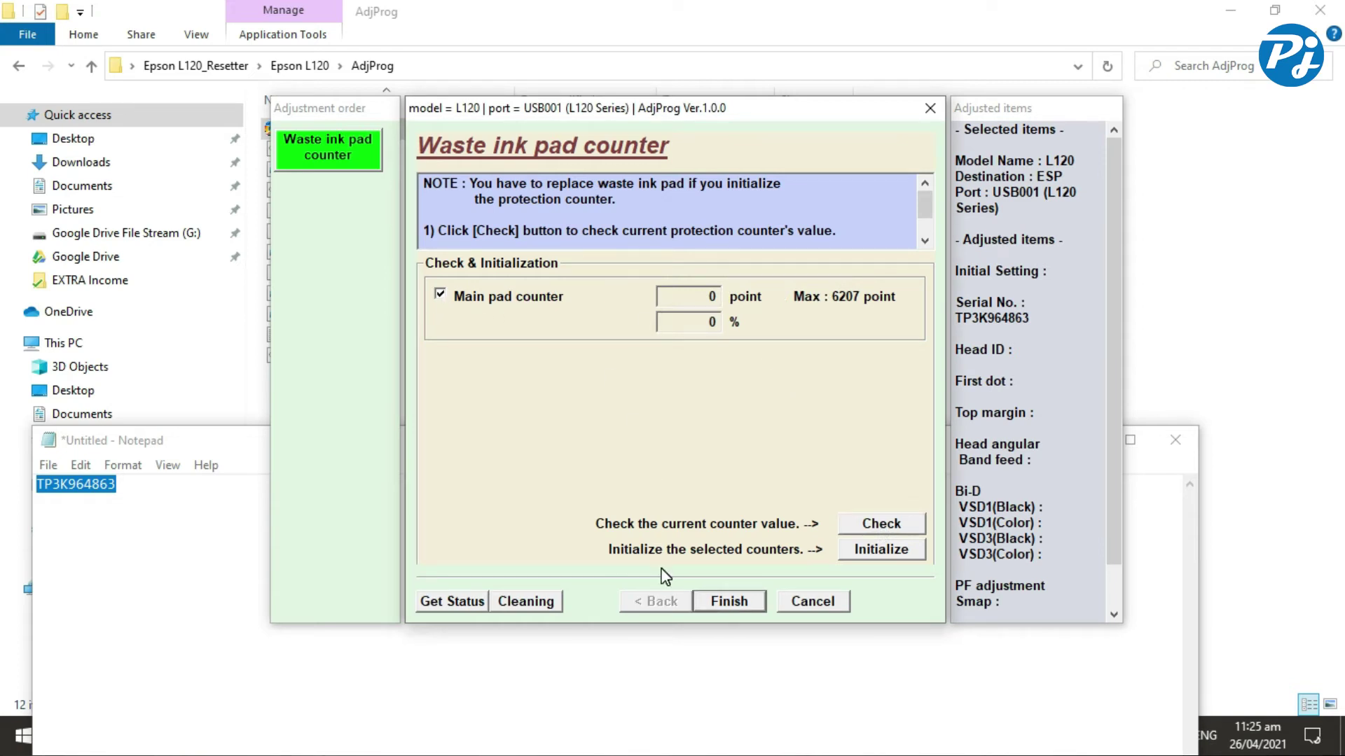
click(898, 558)
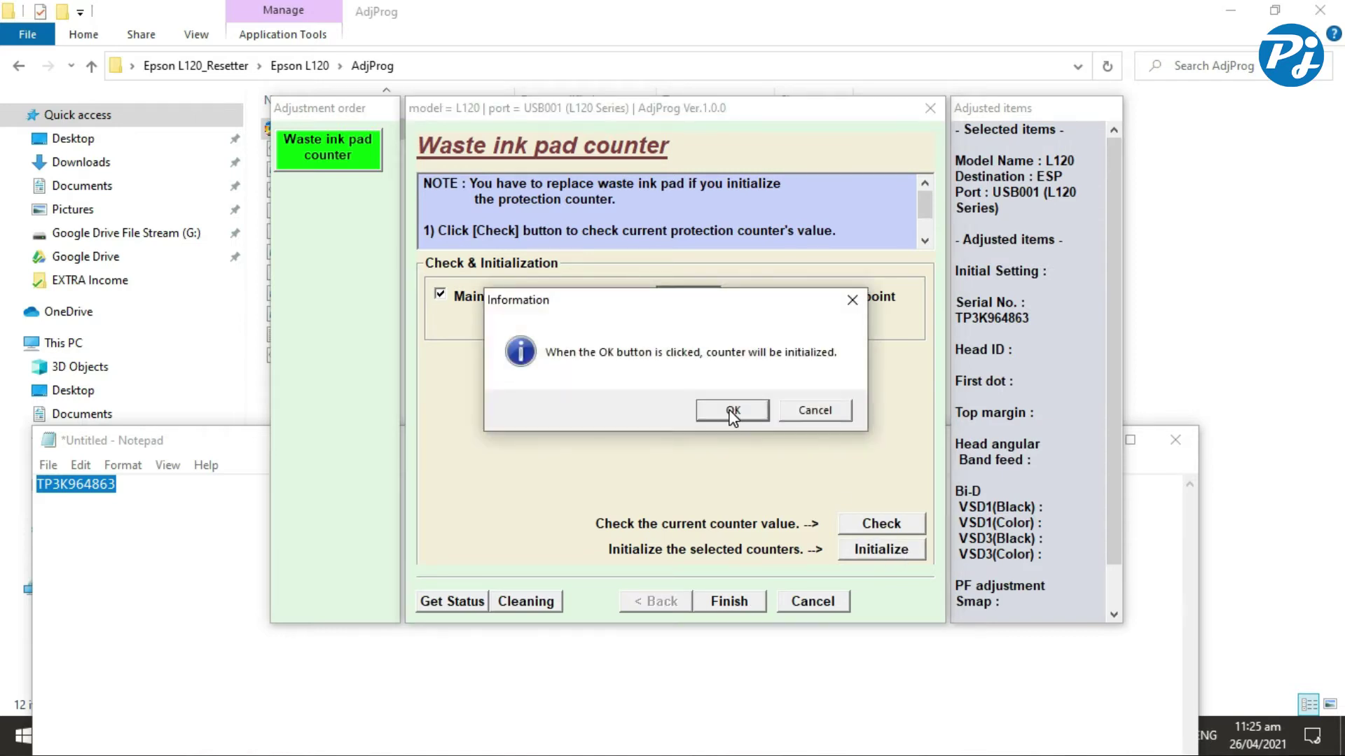
click(732, 414)
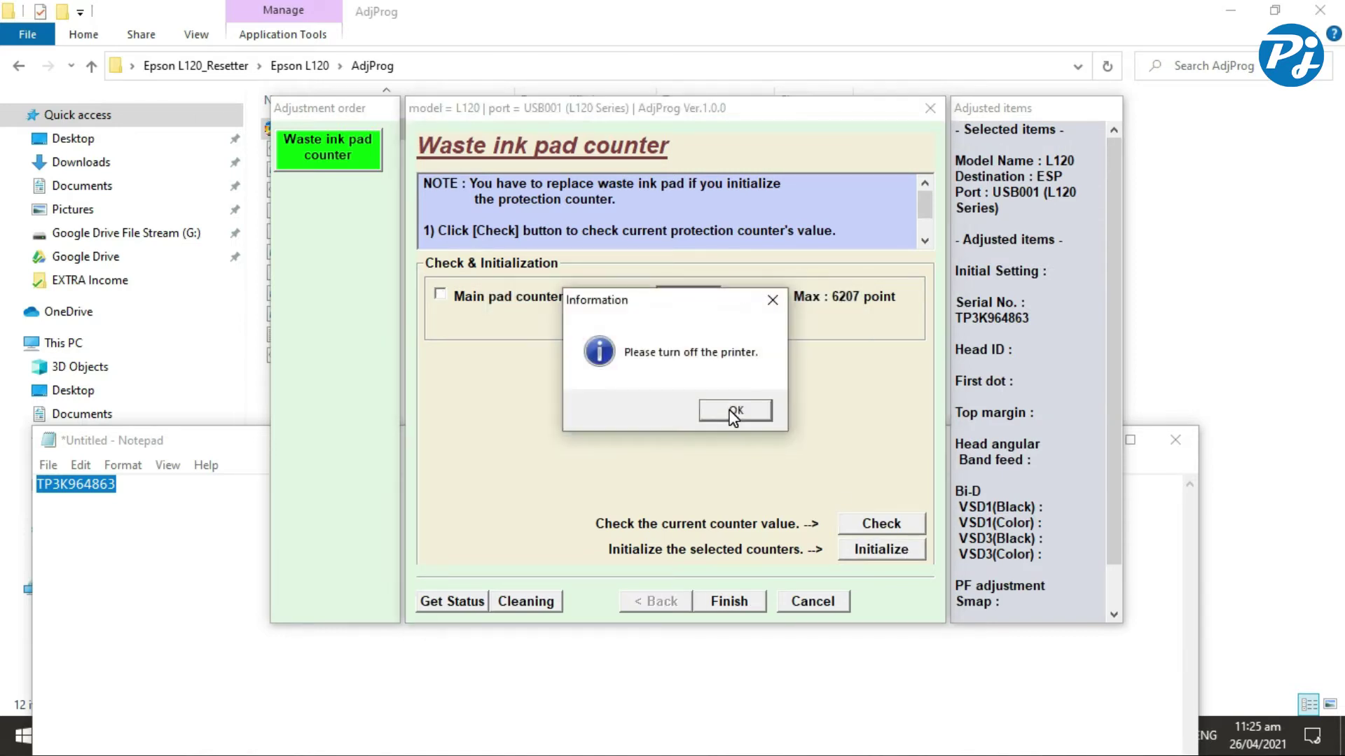